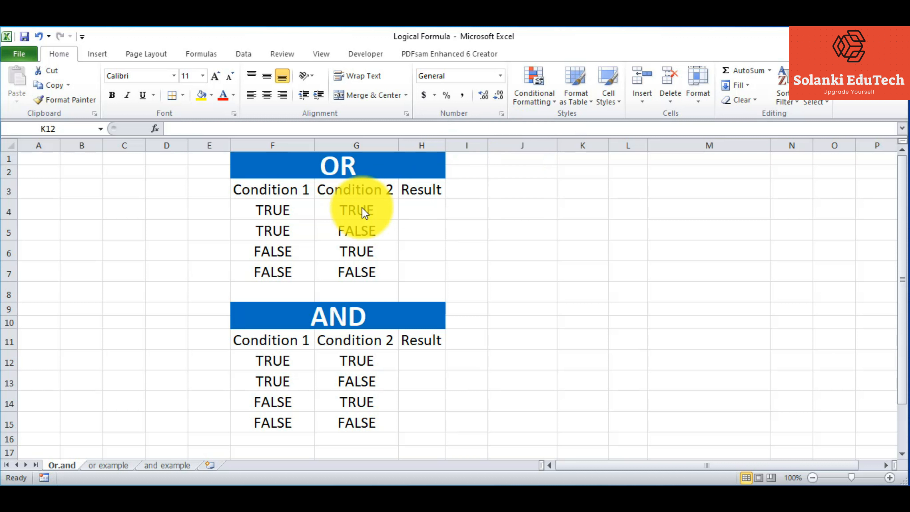
pyautogui.click(279, 203)
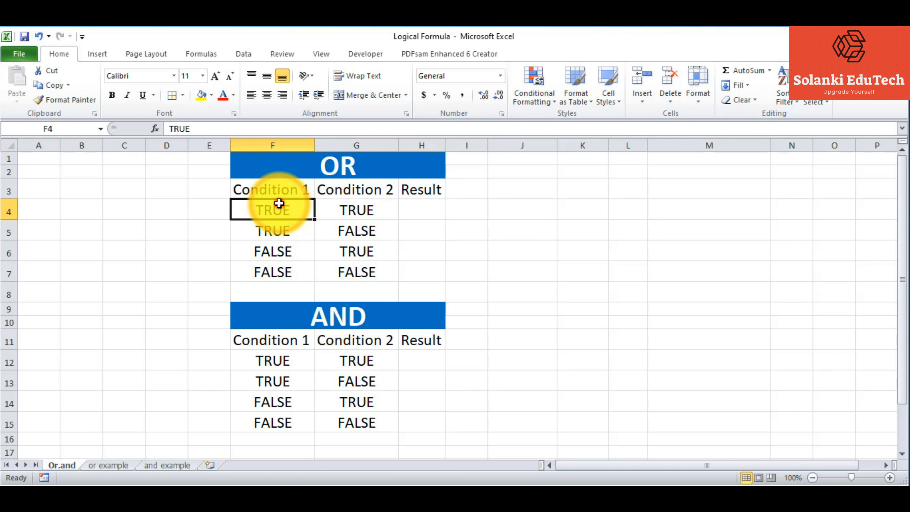
pyautogui.click(344, 204)
pyautogui.click(411, 213)
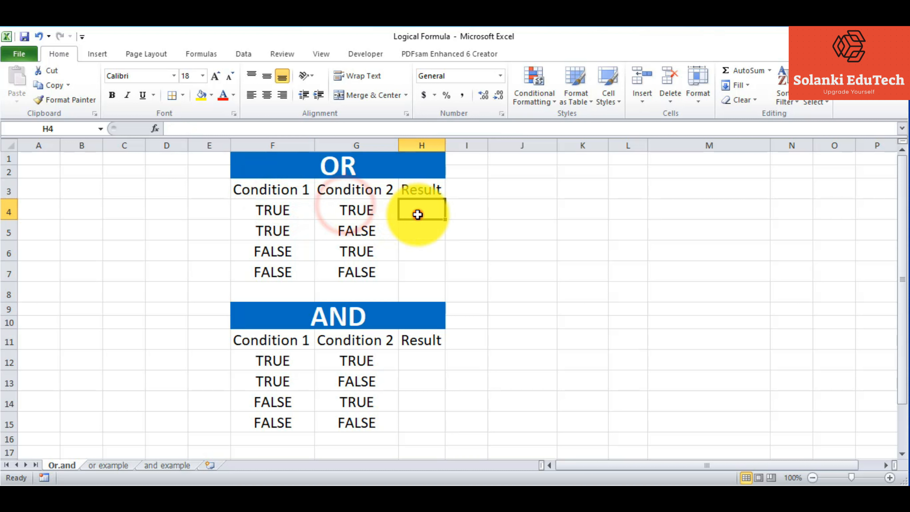
pyautogui.click(278, 213)
pyautogui.click(347, 214)
pyautogui.click(433, 216)
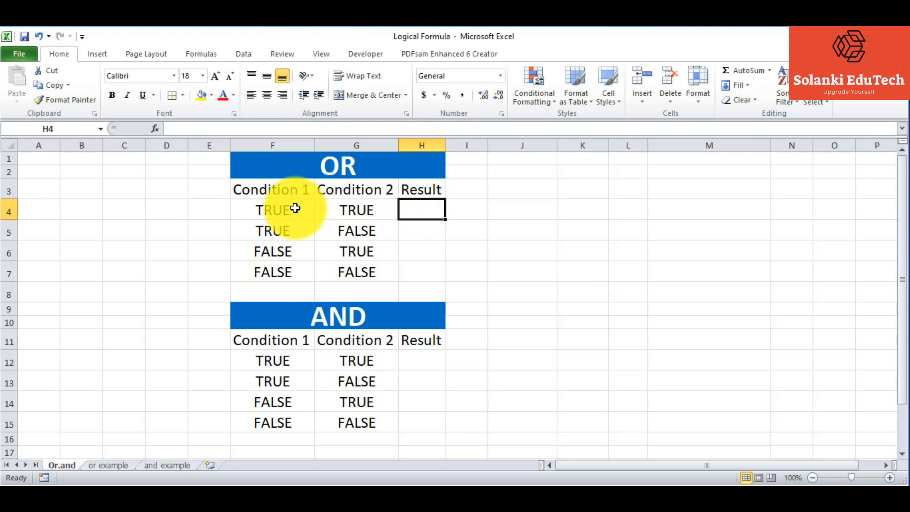
pyautogui.click(669, 478)
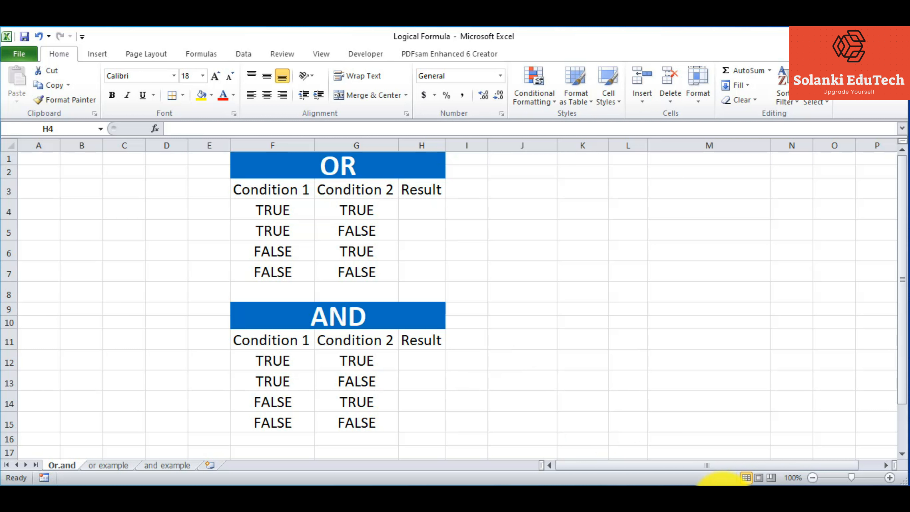
pyautogui.moveTo(218, 194)
pyautogui.mouseDown()
pyautogui.moveTo(284, 219)
pyautogui.moveTo(396, 221)
pyautogui.mouseUp()
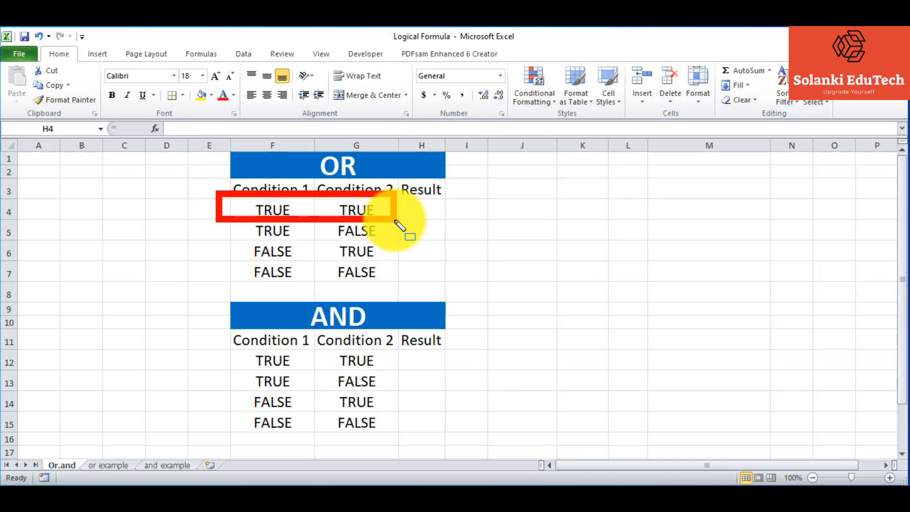
# Step: Enter TRUE as the OR table's result in H4, where both conditions are TRUE
pyautogui.click(418, 206)
pyautogui.write('tr')
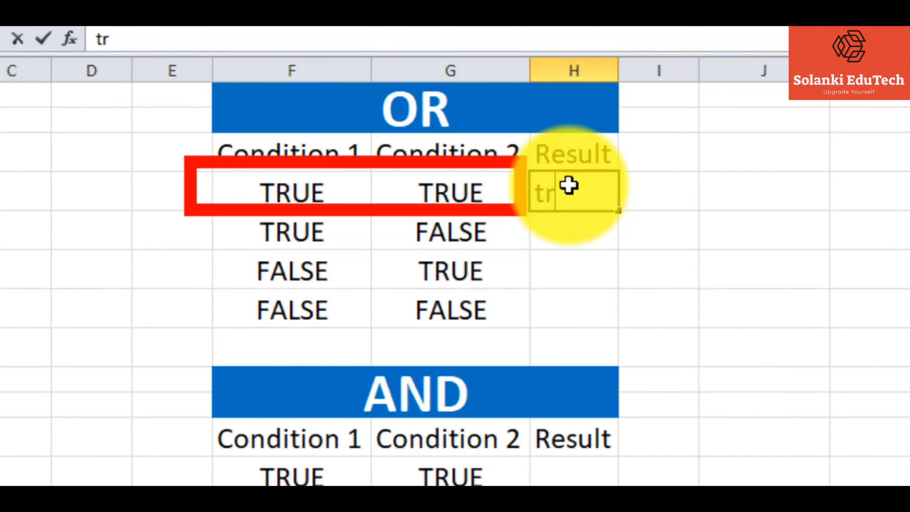
pyautogui.press('BackSpace')
pyautogui.press('BackSpace')
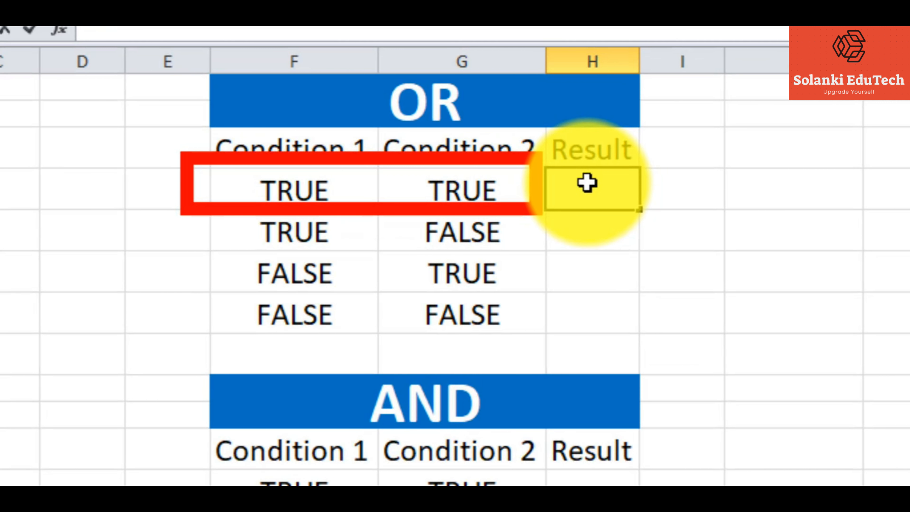
pyautogui.write('TRUE')
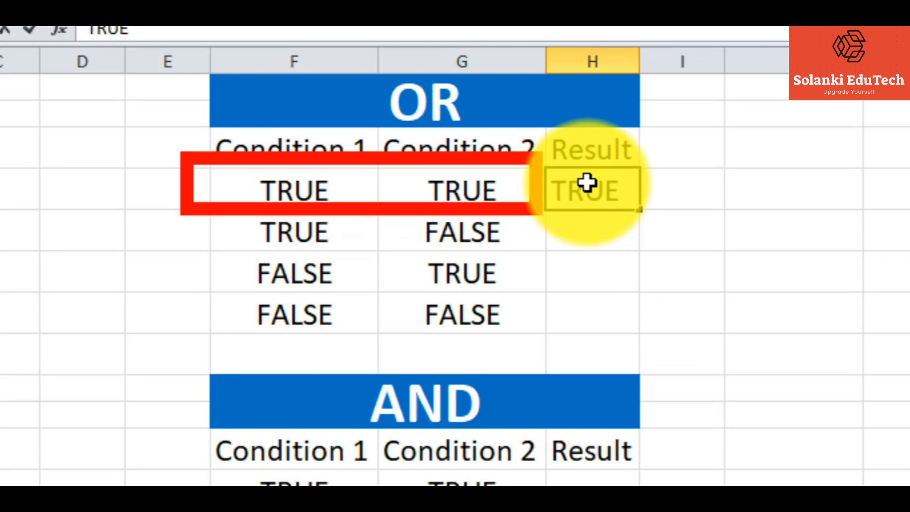
pyautogui.press('Return')
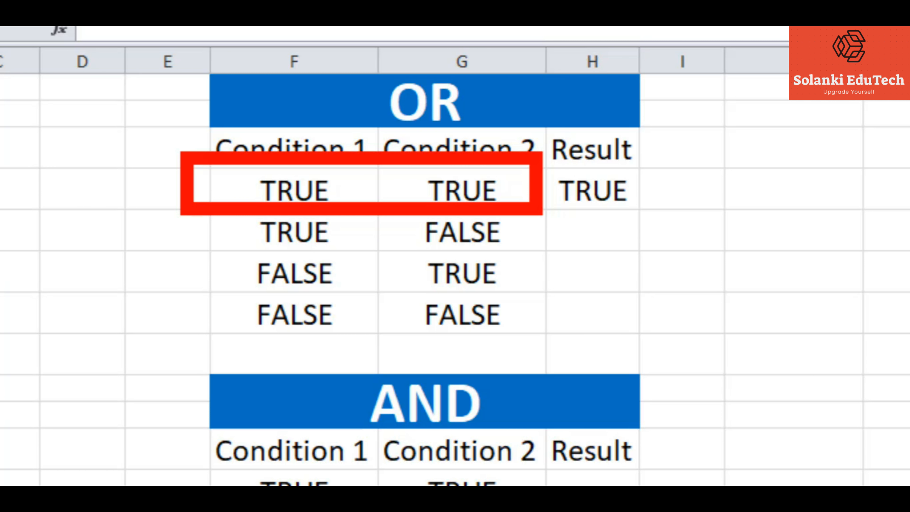
# Step: Enter TRUE as the OR table's results in H5 and H6, where only one condition is TRUE
pyautogui.moveTo(198, 218)
pyautogui.mouseDown()
pyautogui.moveTo(443, 265)
pyautogui.moveTo(539, 257)
pyautogui.mouseUp()
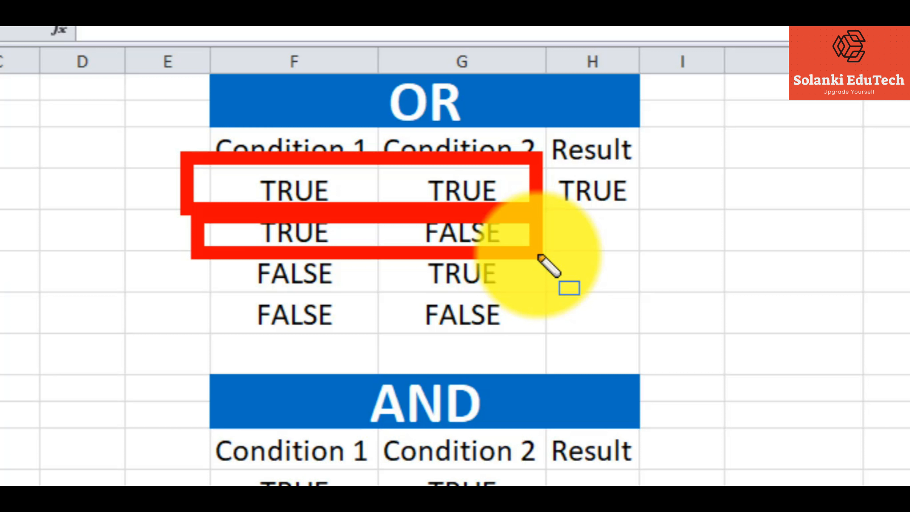
pyautogui.click(581, 241)
pyautogui.write('TRUE')
pyautogui.press('Return')
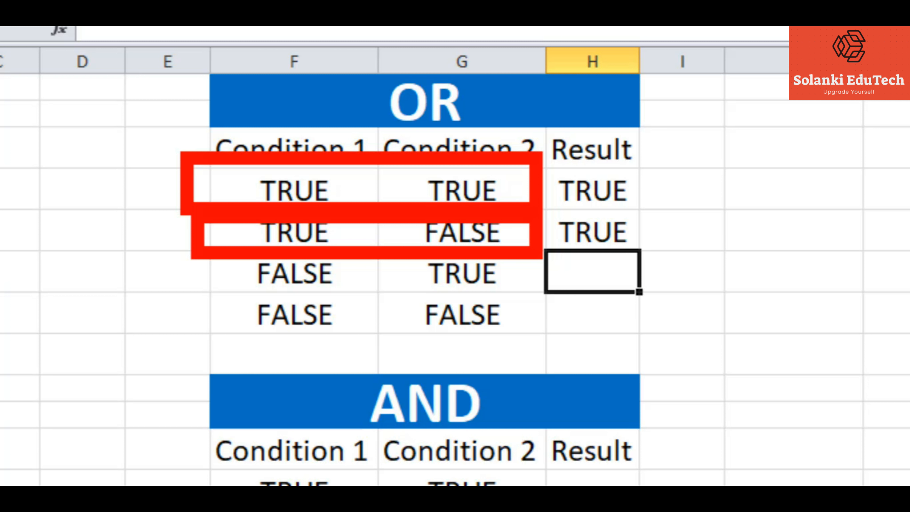
pyautogui.moveTo(142, 244)
pyautogui.mouseDown()
pyautogui.moveTo(524, 309)
pyautogui.moveTo(578, 298)
pyautogui.moveTo(549, 296)
pyautogui.mouseUp()
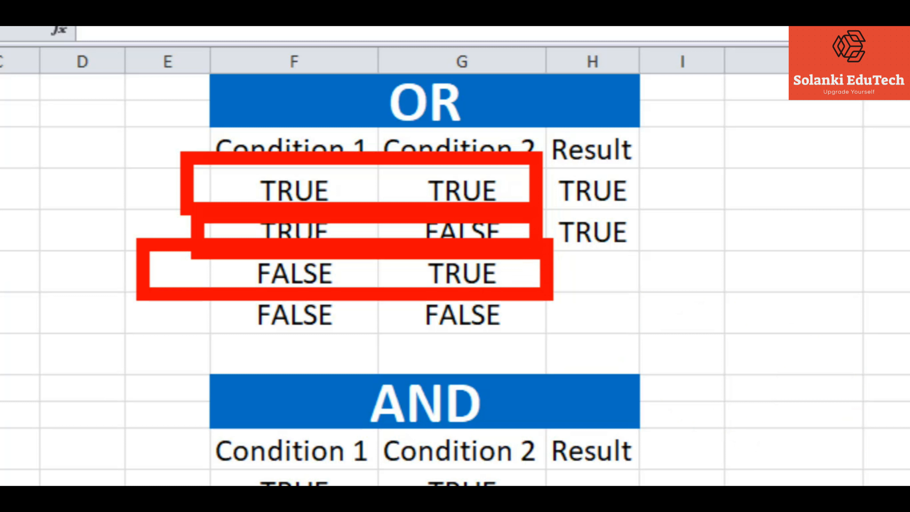
pyautogui.click(608, 273)
pyautogui.write('TRUE')
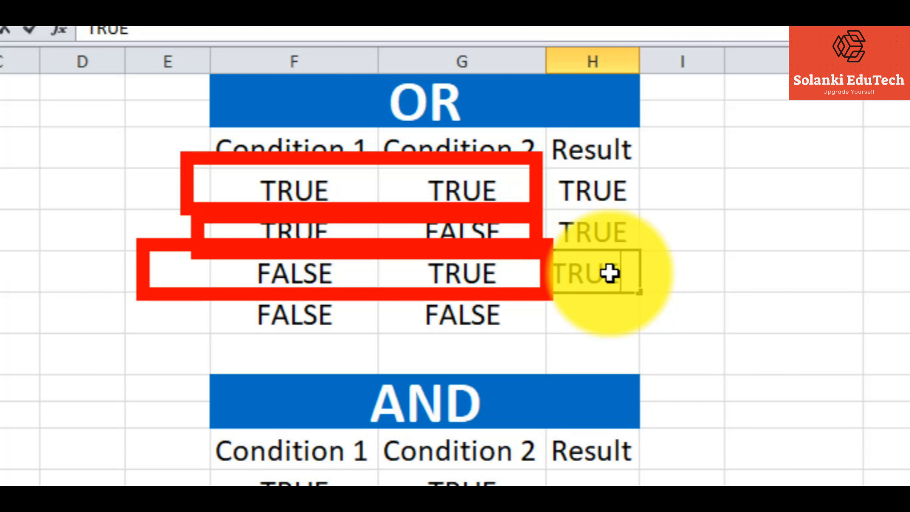
pyautogui.press('Return')
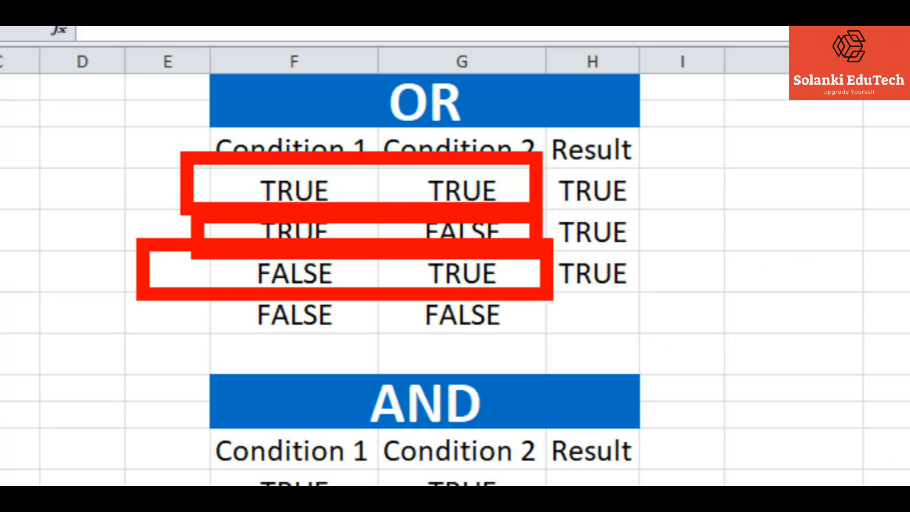
# Step: Enter FALSE as the OR table's result in H7, where both conditions are FALSE
pyautogui.moveTo(153, 279); pyautogui.dragTo(154, 279)
pyautogui.moveTo(118, 284)
pyautogui.mouseDown()
pyautogui.moveTo(514, 347)
pyautogui.moveTo(581, 346)
pyautogui.moveTo(544, 354)
pyautogui.mouseUp()
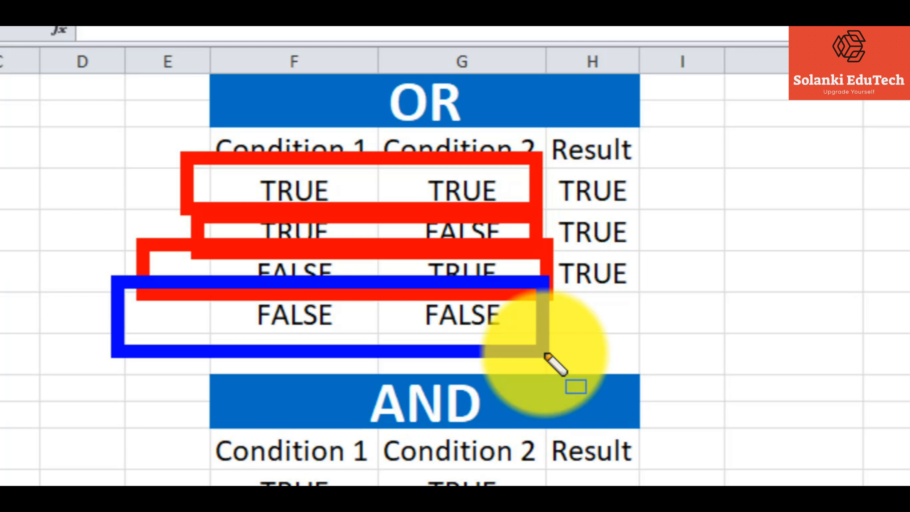
pyautogui.moveTo(545, 354); pyautogui.dragTo(545, 355)
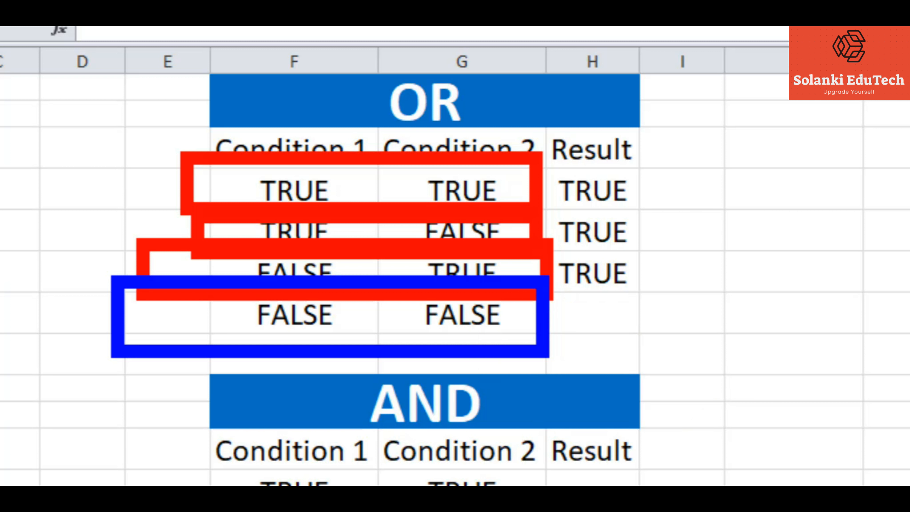
pyautogui.click(585, 328)
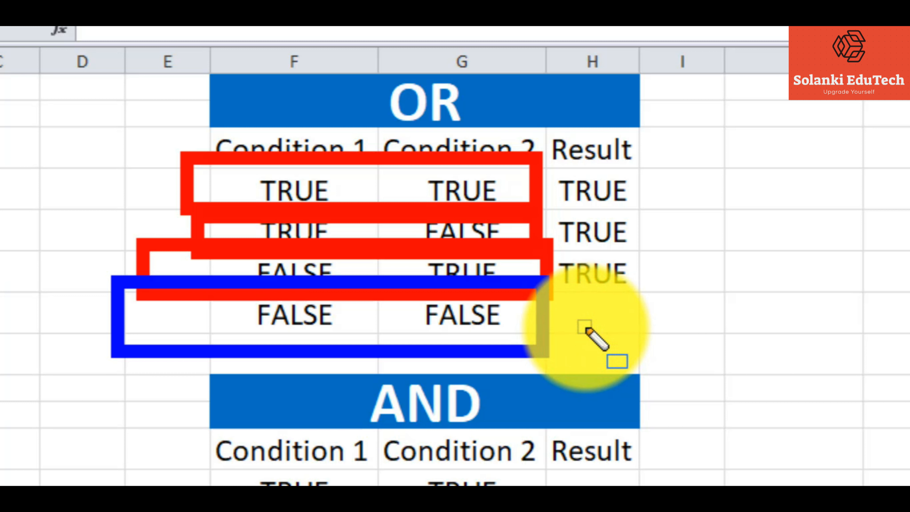
pyautogui.click(611, 305)
pyautogui.write('FALSE')
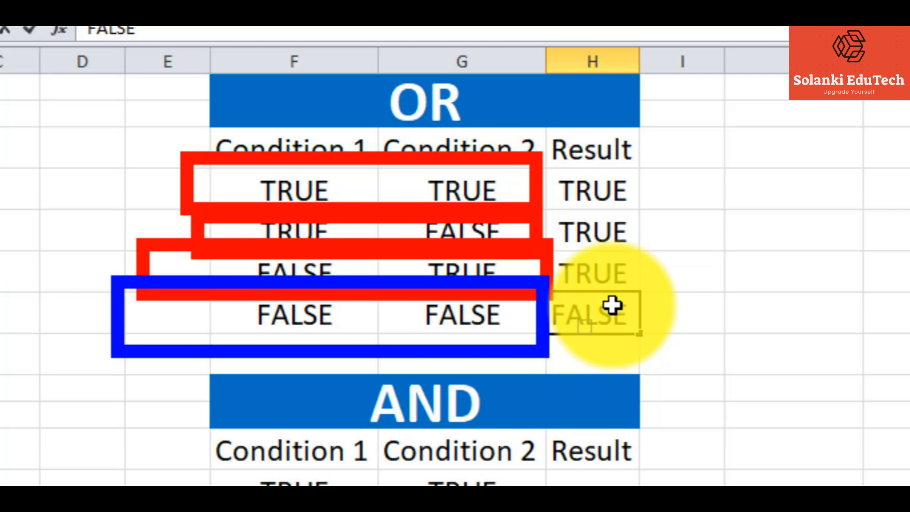
pyautogui.press('Return')
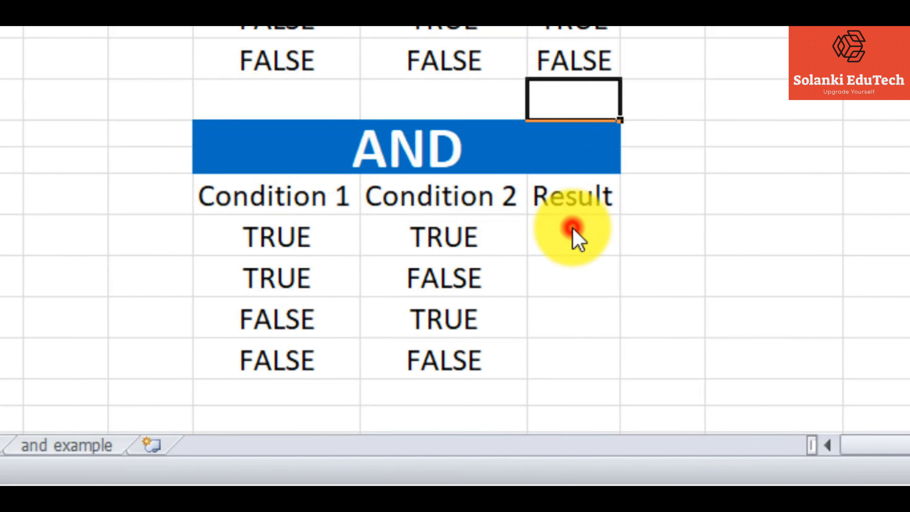
pyautogui.click(480, 312)
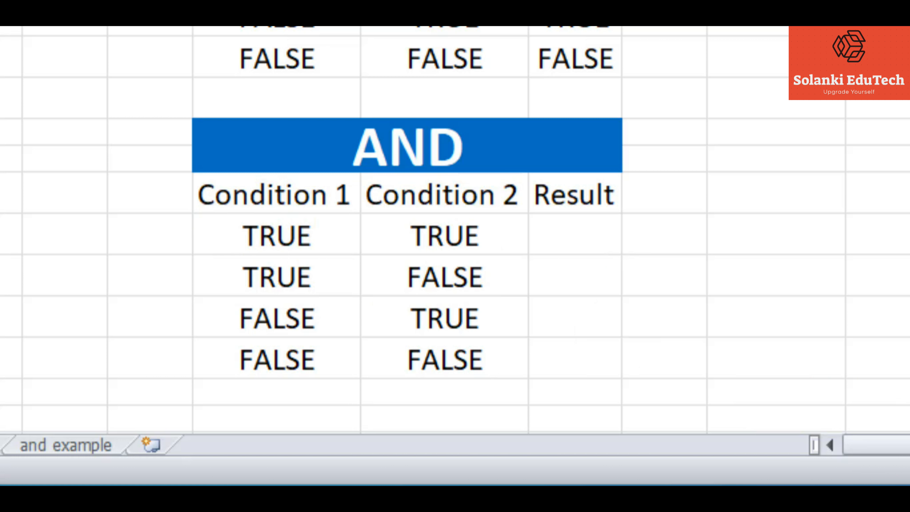
pyautogui.hotkey('ctrl', 'alt', 'd')
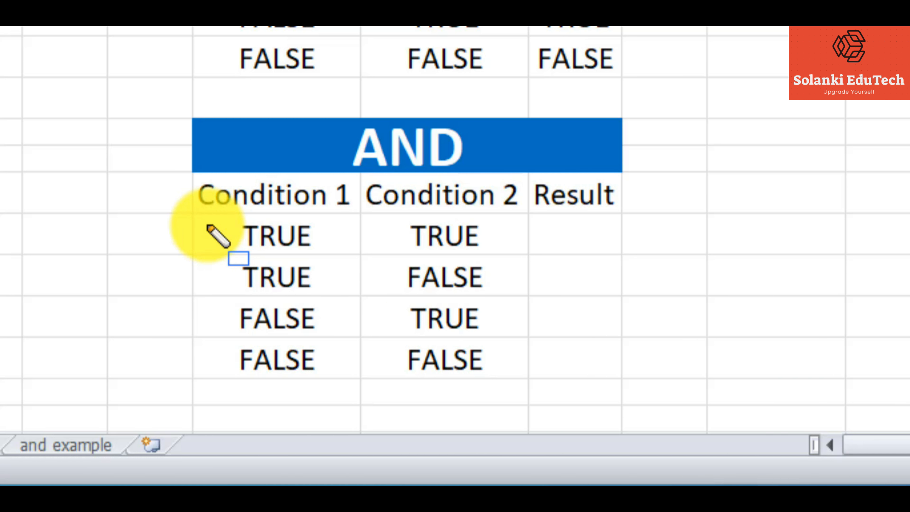
pyautogui.moveTo(182, 207); pyautogui.dragTo(501, 255)
pyautogui.moveTo(133, 256)
pyautogui.mouseDown()
pyautogui.moveTo(387, 276)
pyautogui.moveTo(509, 292)
pyautogui.moveTo(516, 304)
pyautogui.mouseUp()
pyautogui.moveTo(163, 304); pyautogui.dragTo(509, 349)
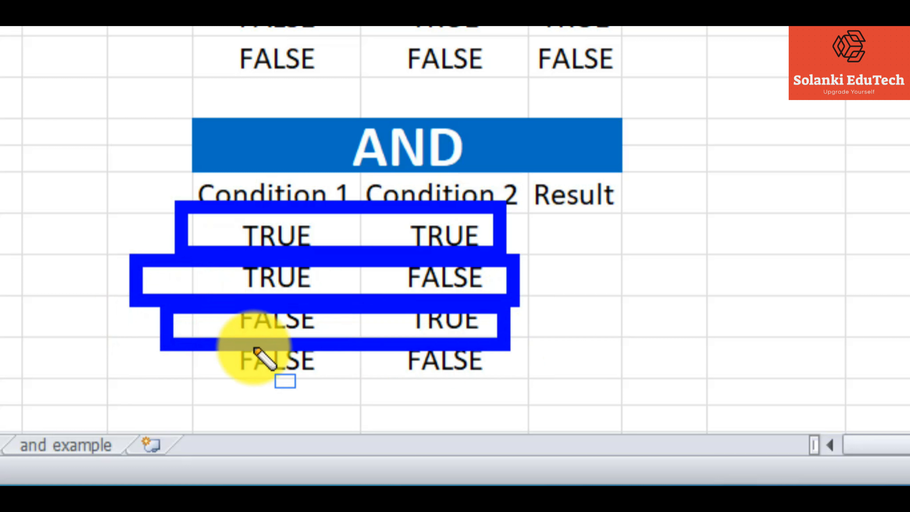
pyautogui.moveTo(169, 350); pyautogui.dragTo(529, 418)
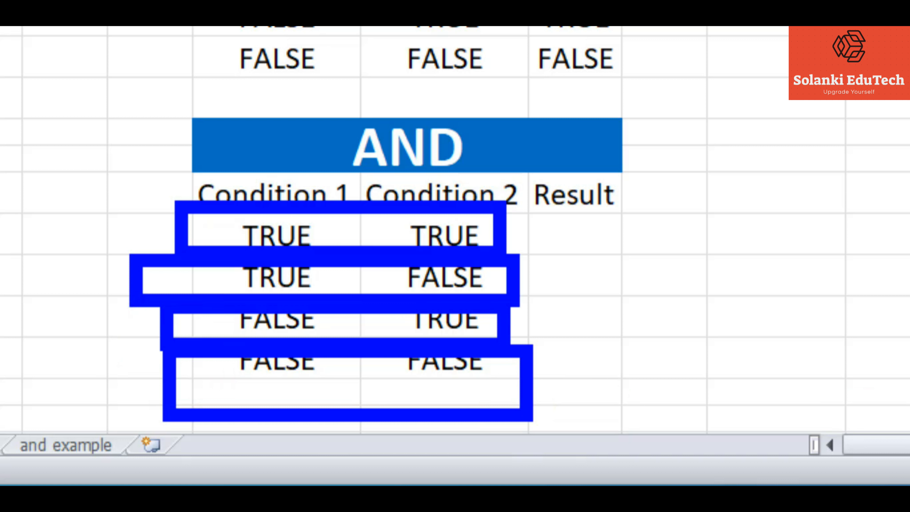
pyautogui.press('e')
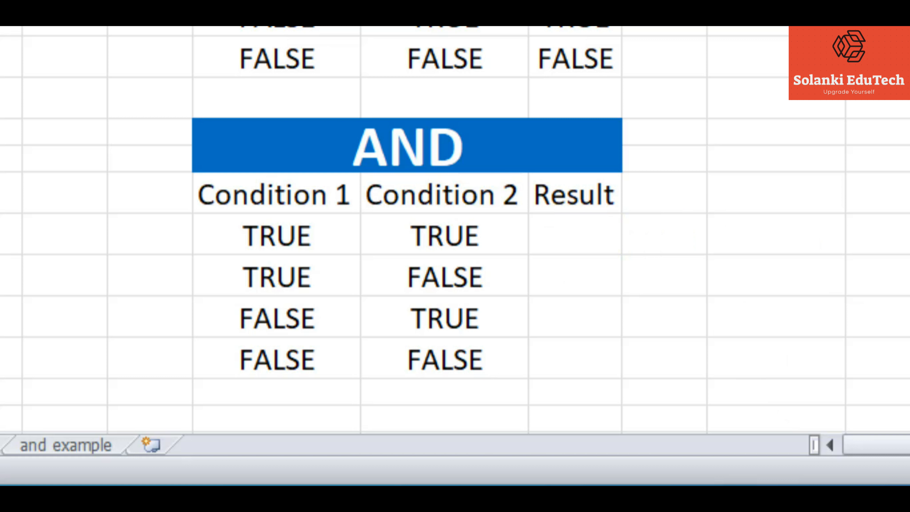
# Step: Fill the AND table's Result column with TRUE for the row with both conditions TRUE and FALSE for the other three rows
pyautogui.click(580, 229)
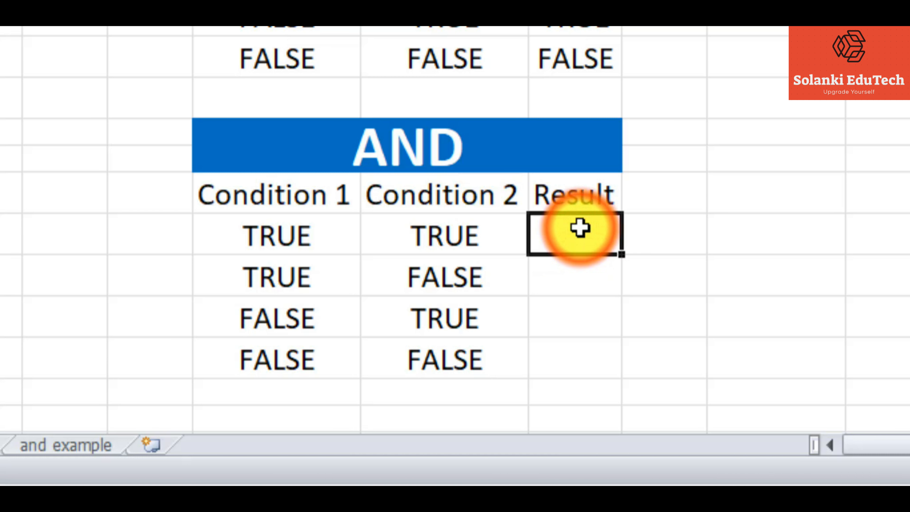
pyautogui.write('TRUE')
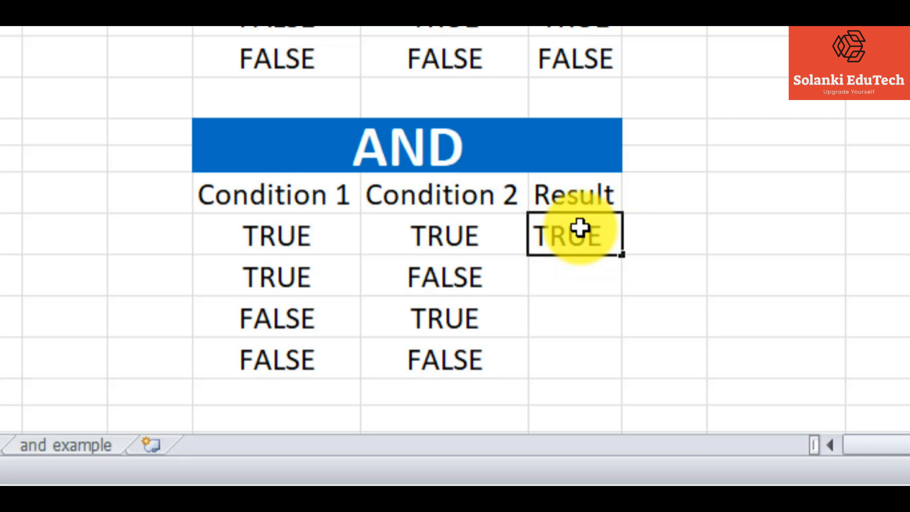
pyautogui.press('Return')
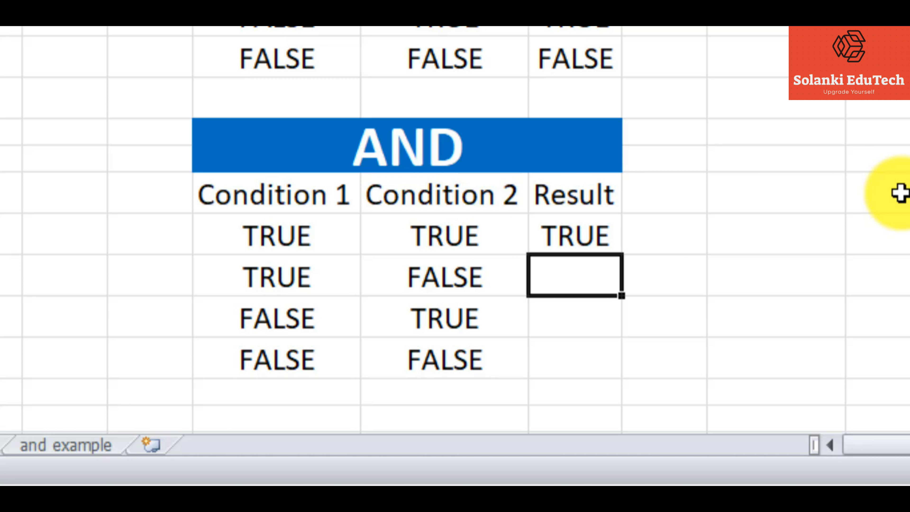
pyautogui.write('FALSE')
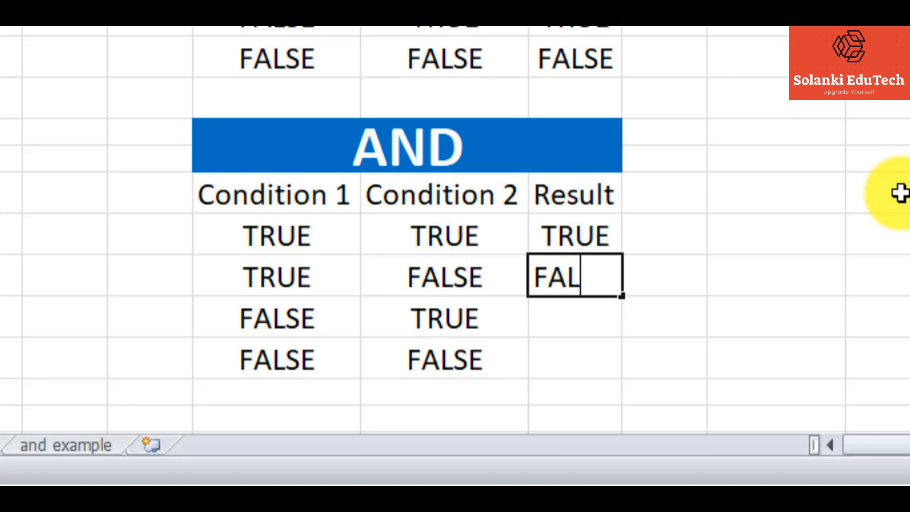
pyautogui.press('Return')
pyautogui.write('FALSE')
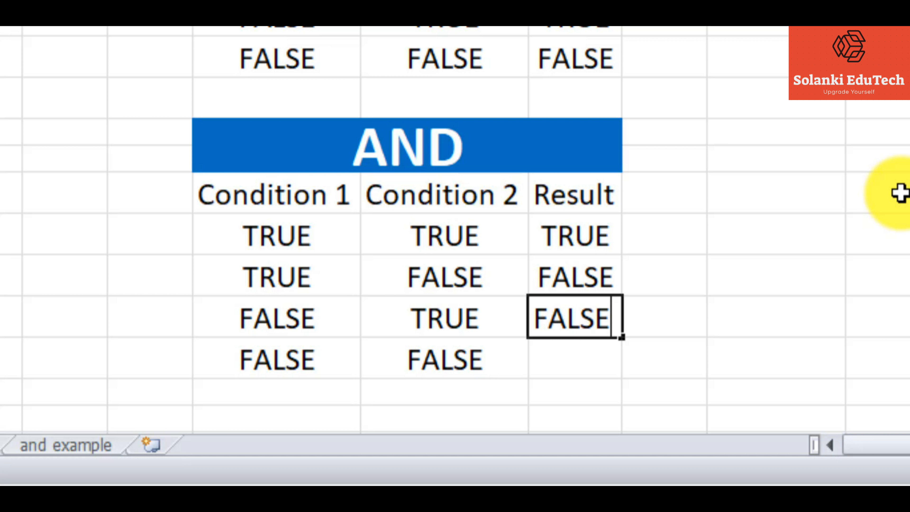
pyautogui.press('Return')
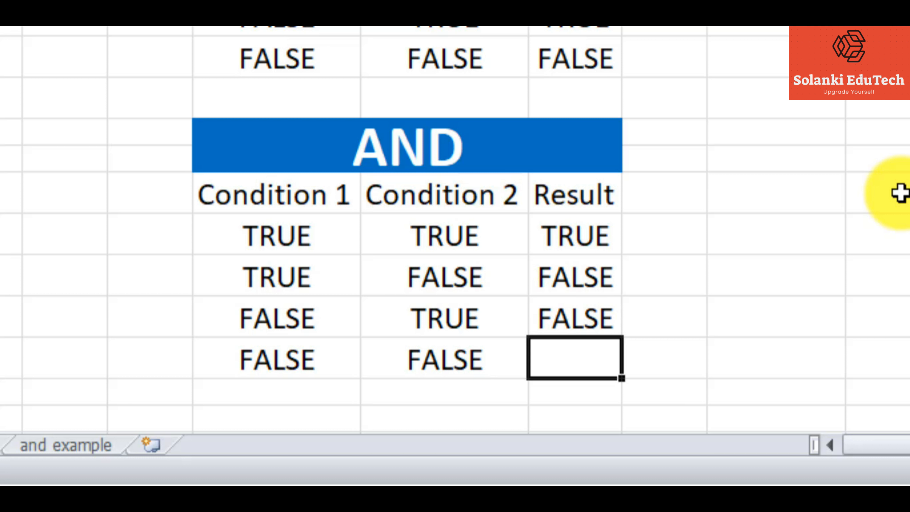
pyautogui.write('FALSE')
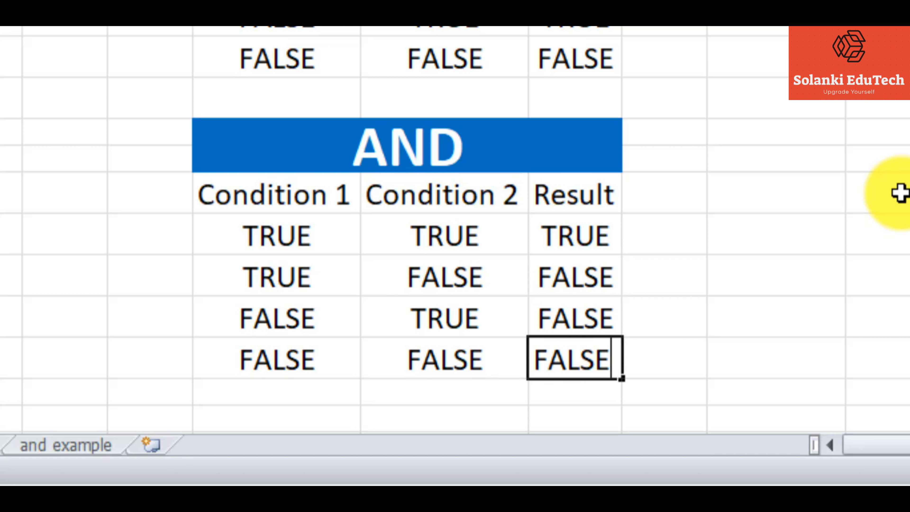
pyautogui.press('Return')
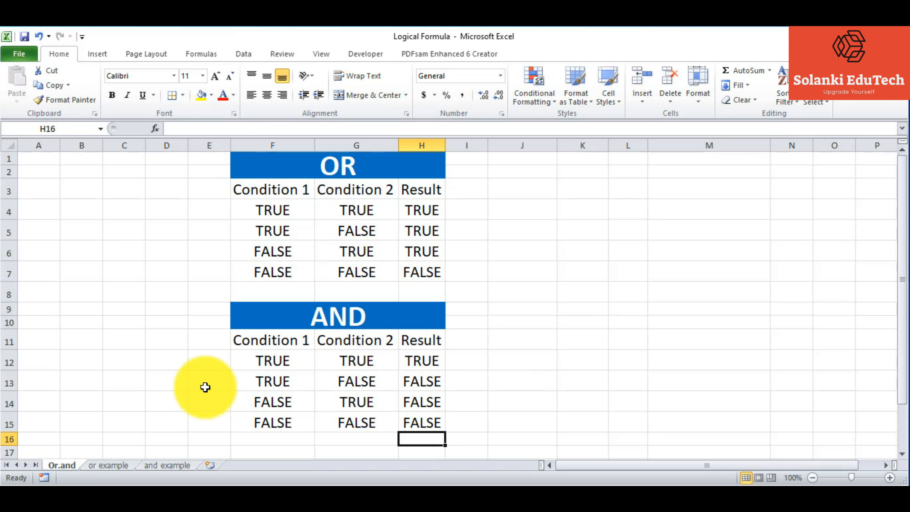
# Step: Switch to the "or example" worksheet and select empty cell H7 beside the salesman bonus table
pyautogui.click(112, 465)
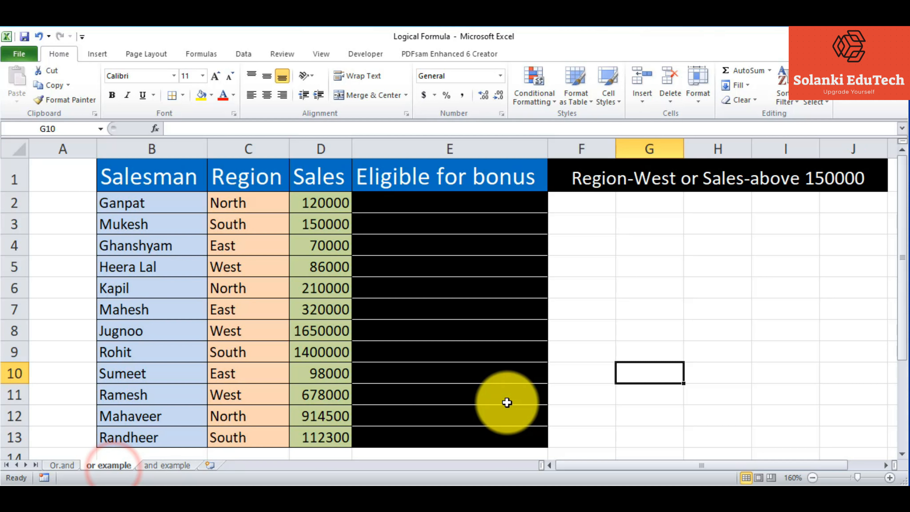
pyautogui.click(730, 313)
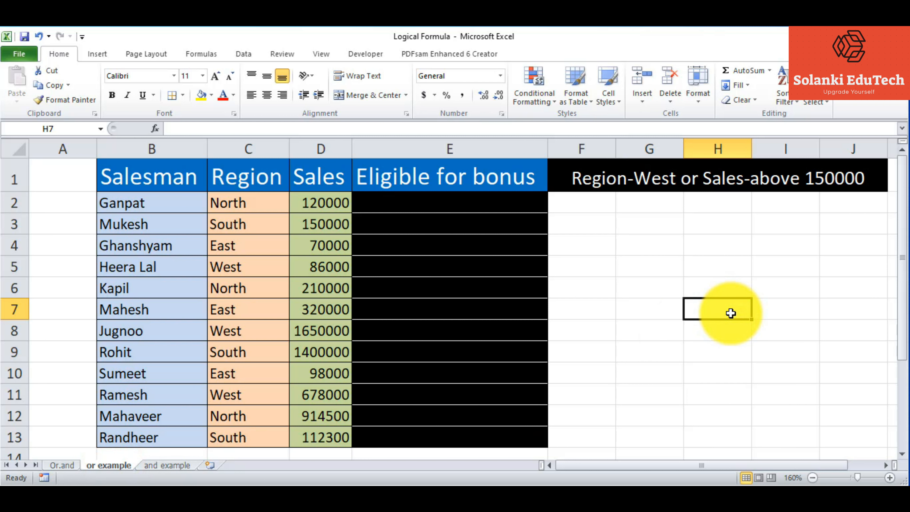
pyautogui.click(724, 503)
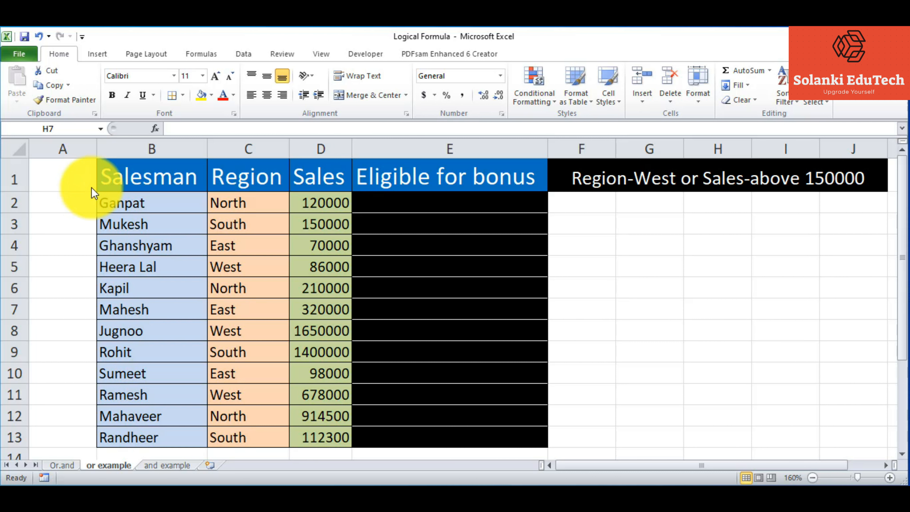
# Step: Examine the Salesman, Region, Sales and Eligible for bonus columns together with the bonus rule in row 1
pyautogui.moveTo(91, 166)
pyautogui.mouseDown()
pyautogui.moveTo(151, 369)
pyautogui.moveTo(199, 451)
pyautogui.mouseUp()
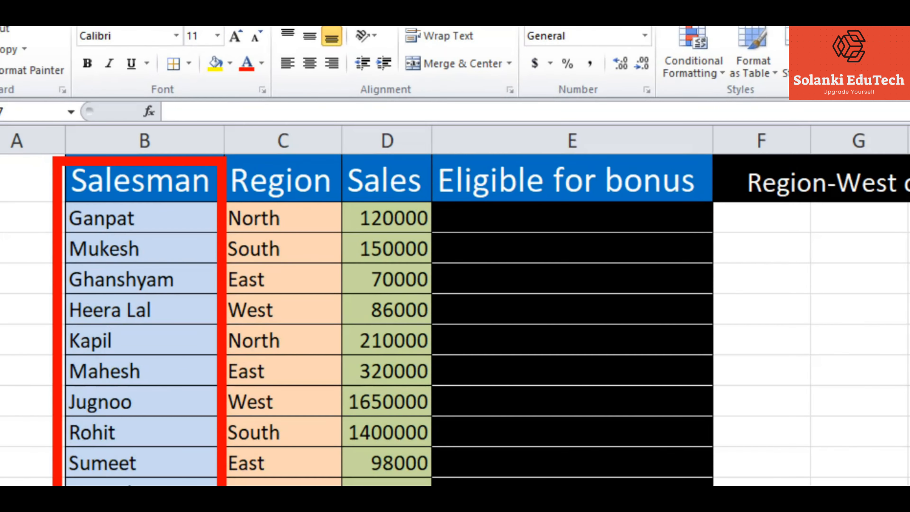
pyautogui.moveTo(222, 148)
pyautogui.mouseDown()
pyautogui.moveTo(236, 308)
pyautogui.moveTo(220, 147)
pyautogui.mouseUp()
pyautogui.moveTo(297, 483); pyautogui.dragTo(401, 483)
pyautogui.moveTo(407, 151); pyautogui.dragTo(529, 484)
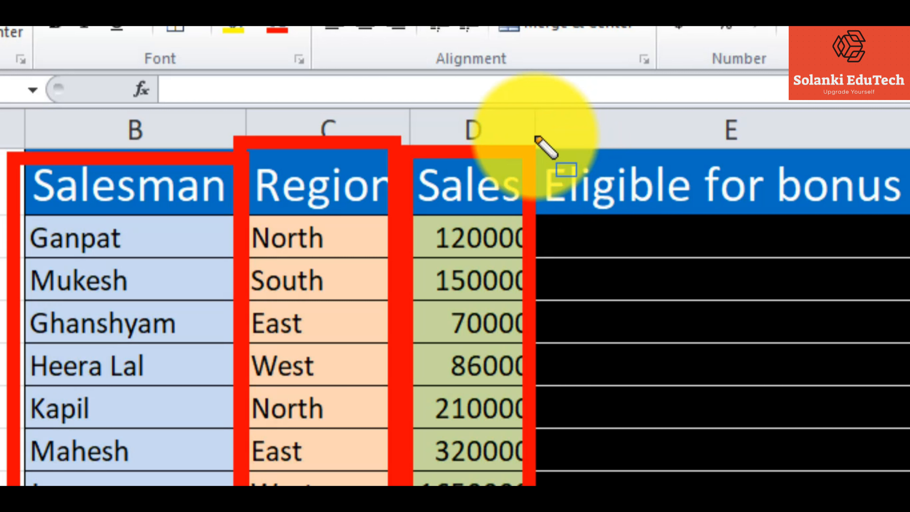
pyautogui.moveTo(533, 136); pyautogui.dragTo(904, 224)
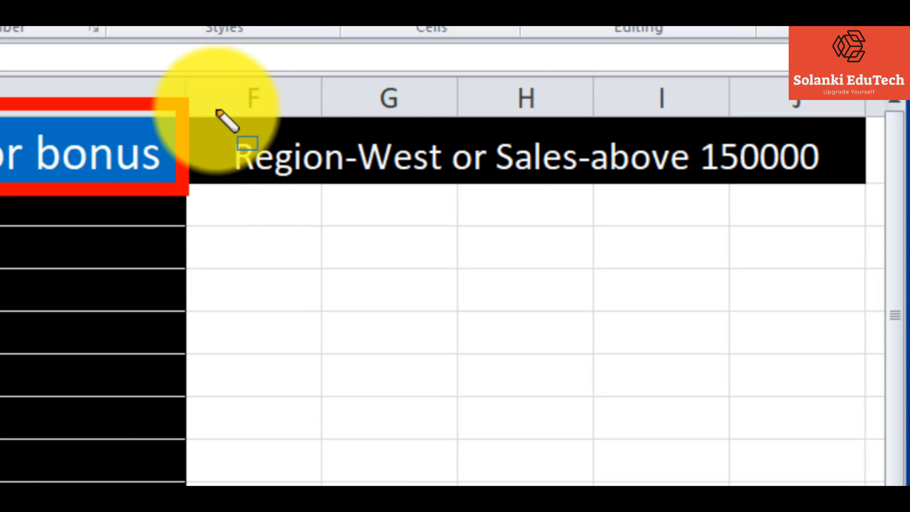
pyautogui.moveTo(204, 90)
pyautogui.mouseDown()
pyautogui.moveTo(254, 229)
pyautogui.moveTo(860, 228)
pyautogui.mouseUp()
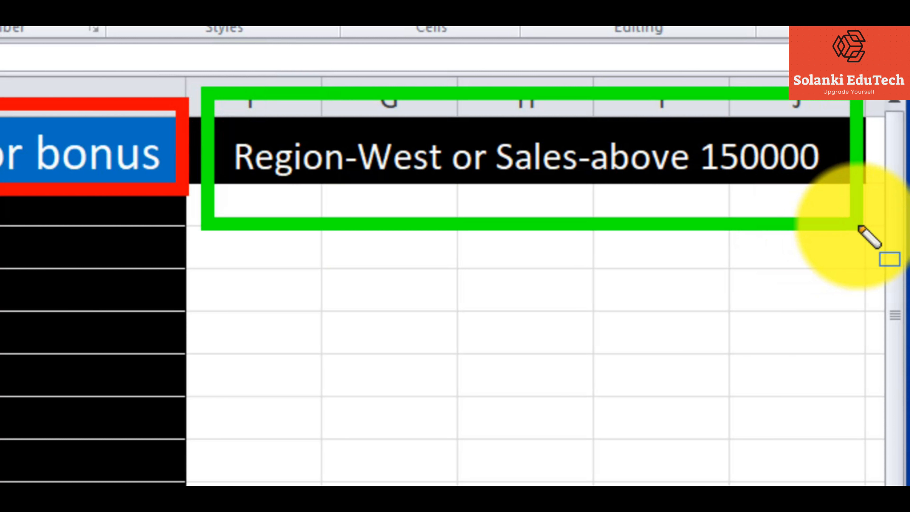
pyautogui.moveTo(226, 109)
pyautogui.mouseDown()
pyautogui.moveTo(229, 148)
pyautogui.moveTo(290, 187)
pyautogui.moveTo(471, 211)
pyautogui.moveTo(835, 203)
pyautogui.mouseUp()
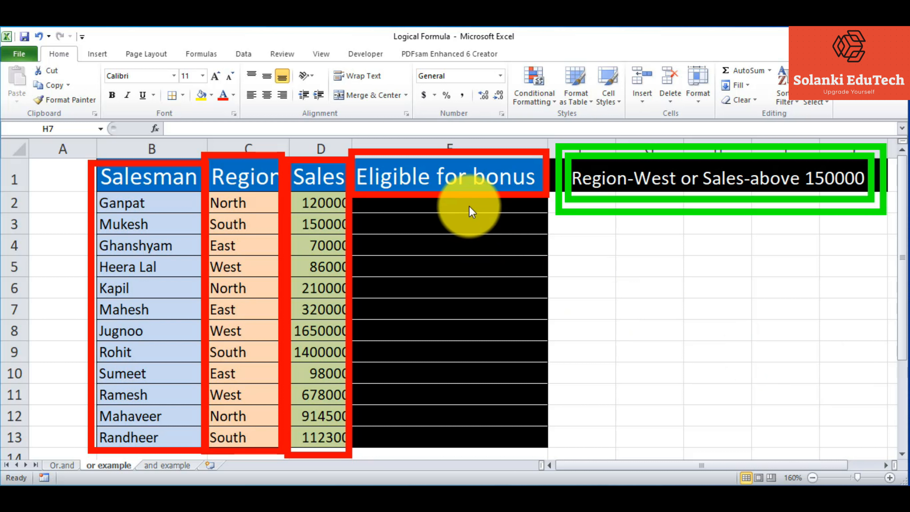
# Step: Start an OR formula in E2 whose first condition tests whether the region in C2 equals "WEST"
pyautogui.doubleClick(388, 205)
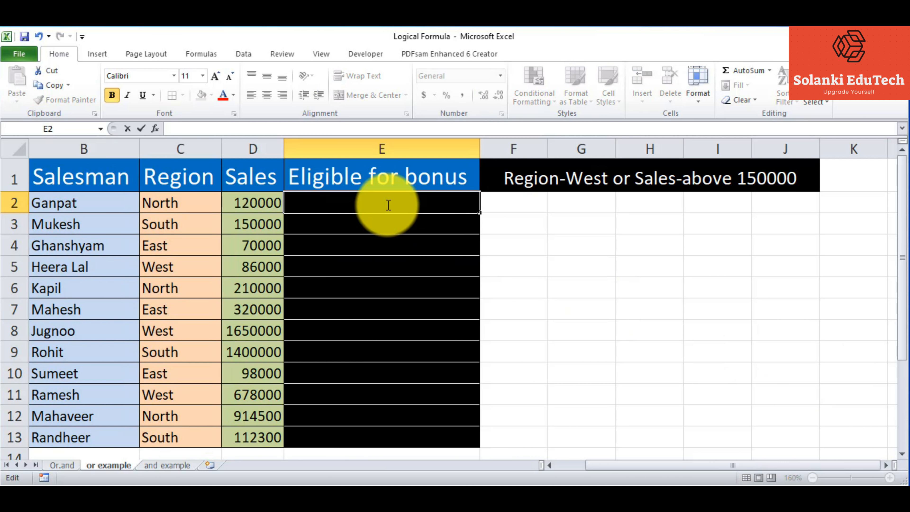
pyautogui.click(584, 287)
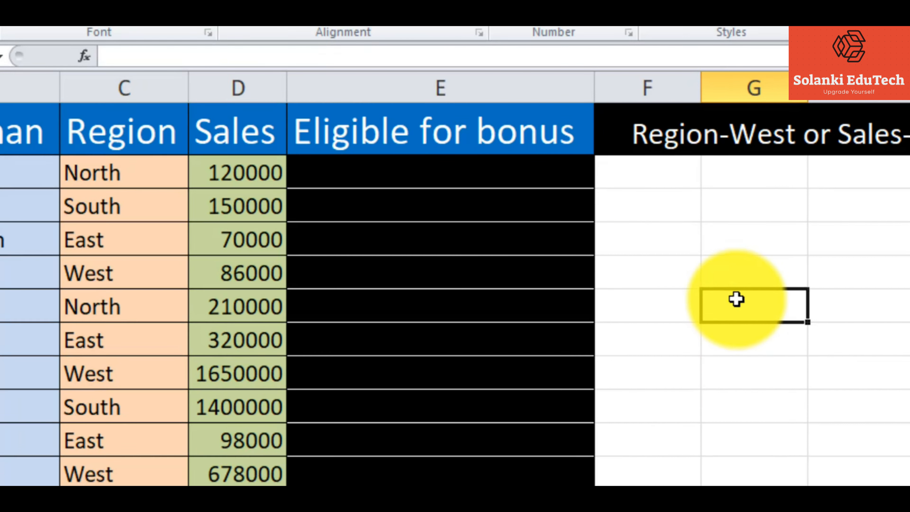
pyautogui.click(491, 172)
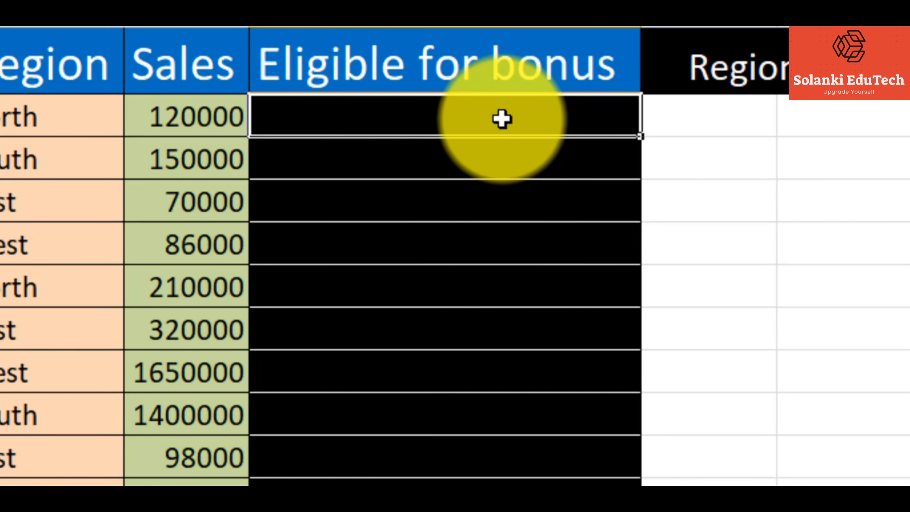
pyautogui.write('=')
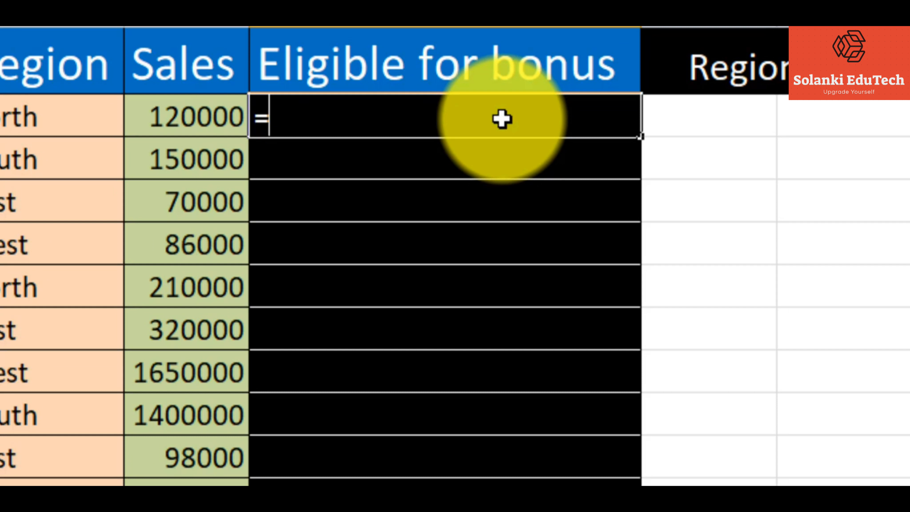
pyautogui.write('OR')
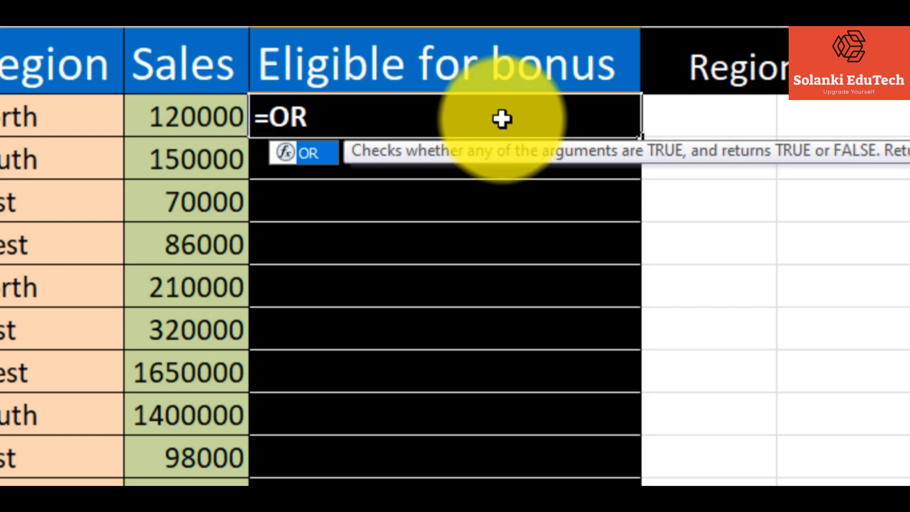
pyautogui.write('(')
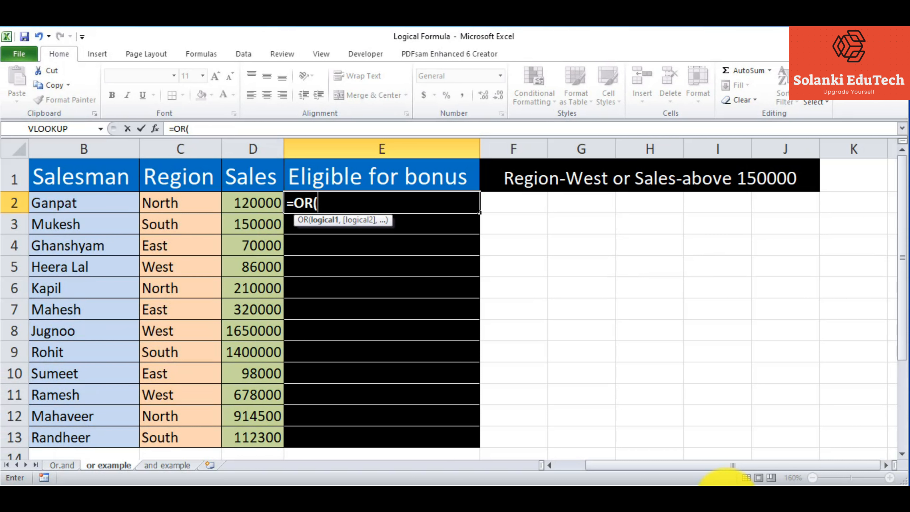
pyautogui.moveTo(139, 151)
pyautogui.mouseDown()
pyautogui.moveTo(203, 376)
pyautogui.moveTo(203, 455)
pyautogui.moveTo(223, 451)
pyautogui.mouseUp()
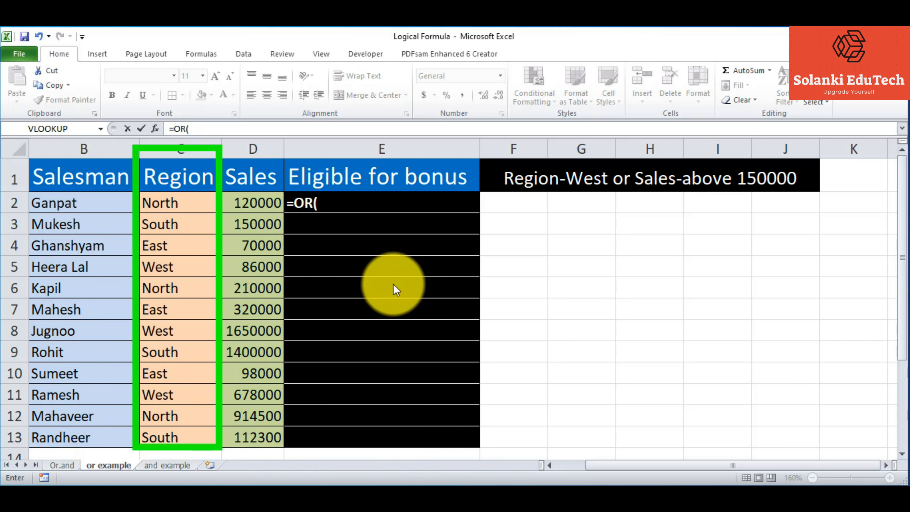
pyautogui.write('C2=')
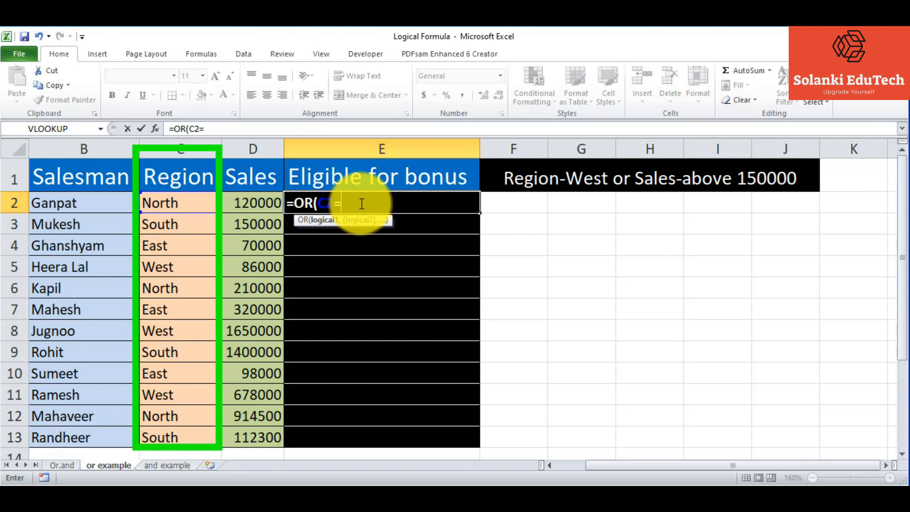
pyautogui.write('"WEST')
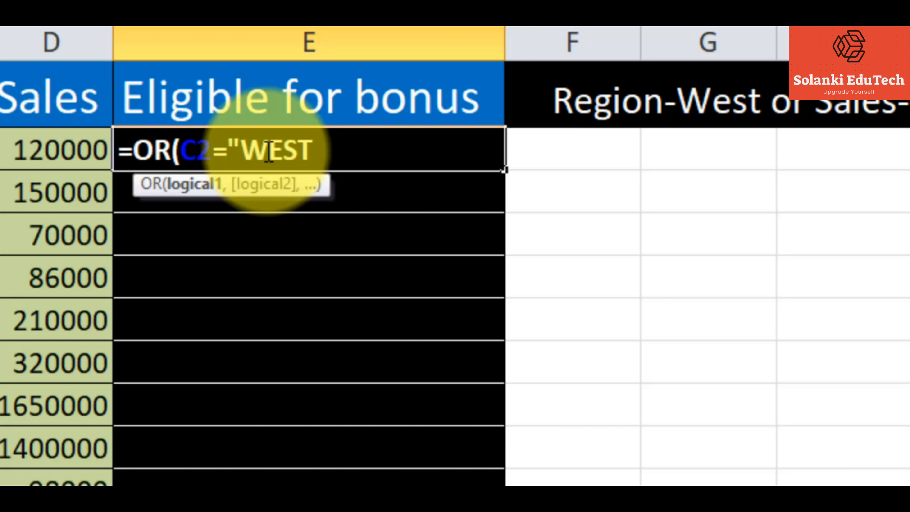
pyautogui.write('",')
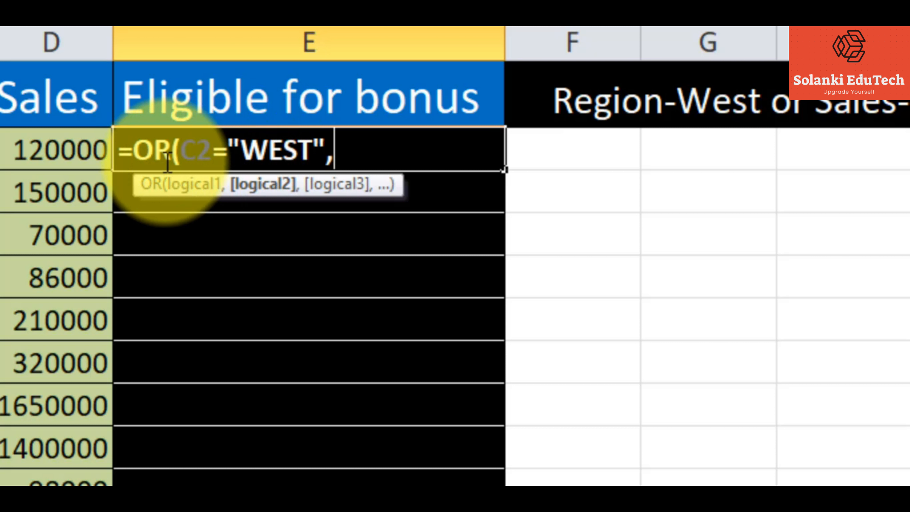
# Step: Complete the OR formula in E2 with the second condition D2>150000 and enter it
pyautogui.click(63, 146)
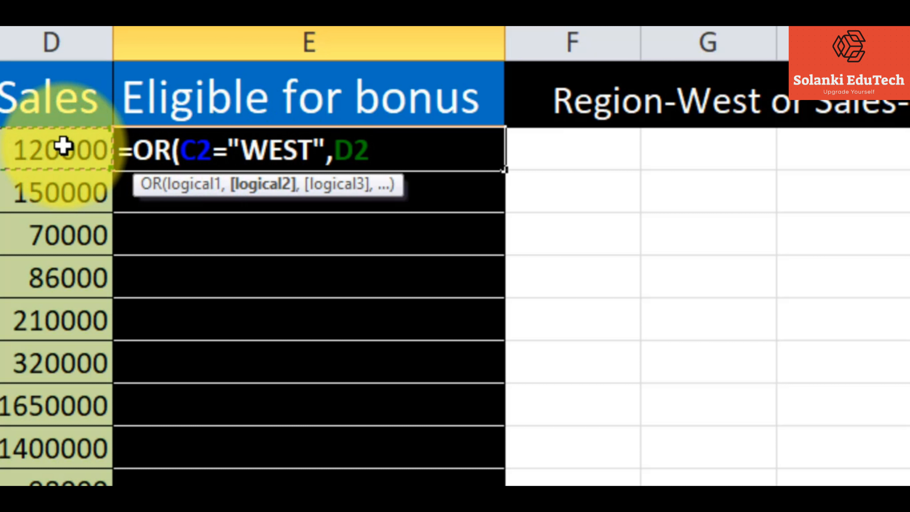
pyautogui.write('>')
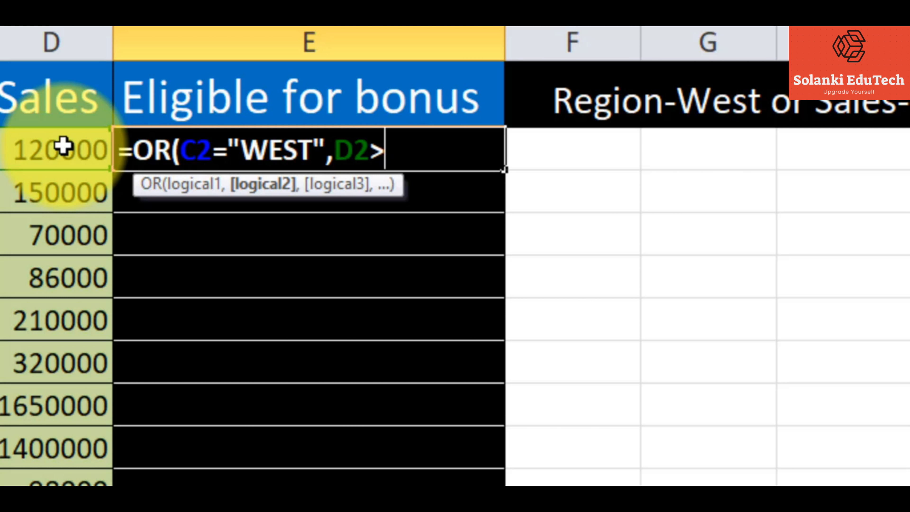
pyautogui.write('150000')
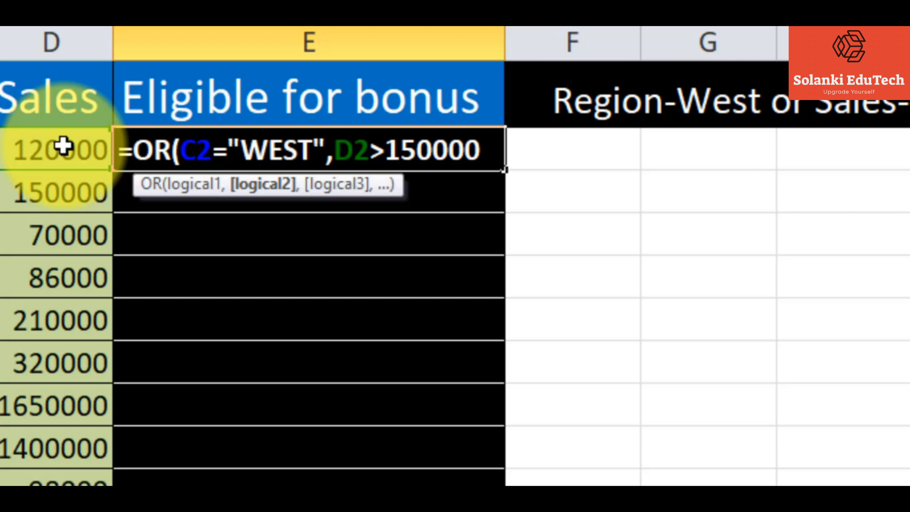
pyautogui.write(')')
pyautogui.press('Return')
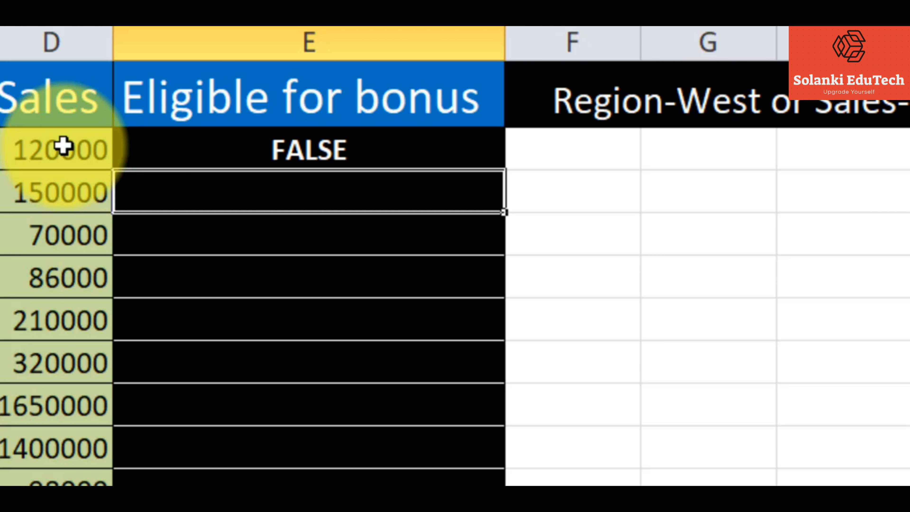
# Step: Select E2 and compare its OR formula with the bonus rule and the region and sales in row 2
pyautogui.click(177, 149)
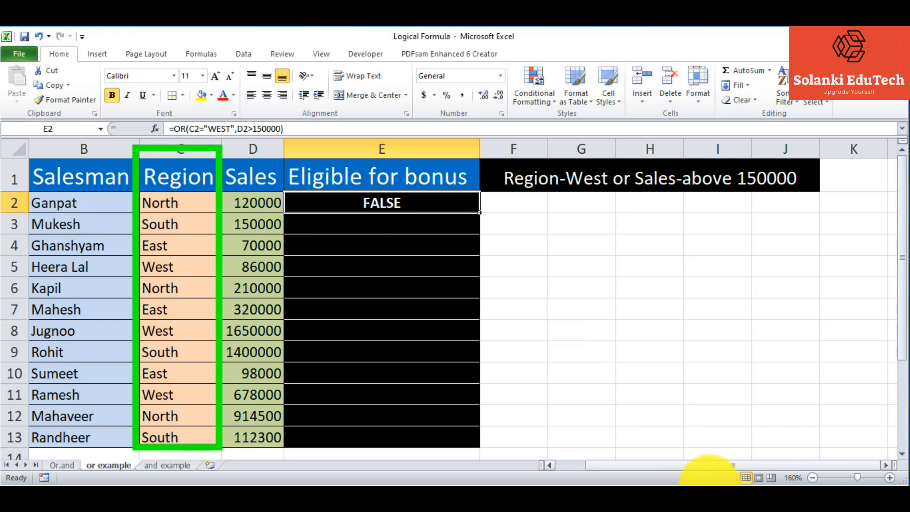
pyautogui.click(727, 505)
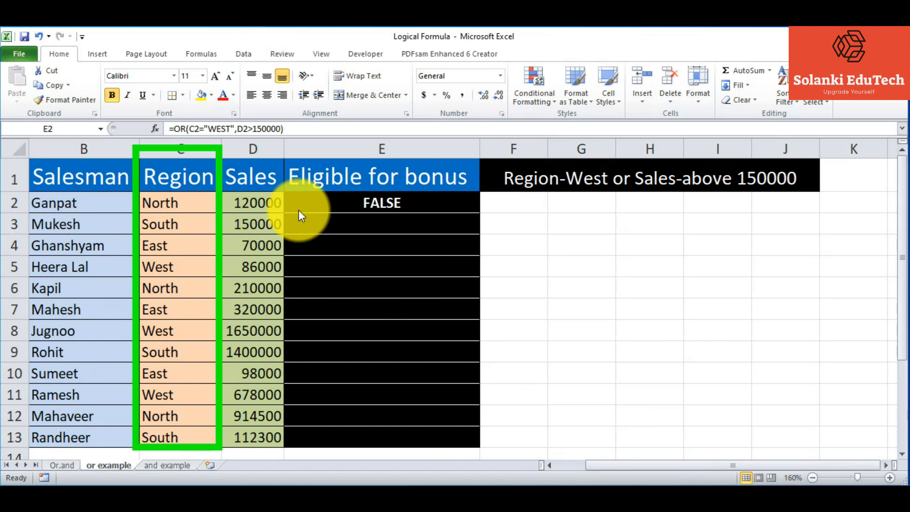
pyautogui.moveTo(160, 116); pyautogui.dragTo(293, 144)
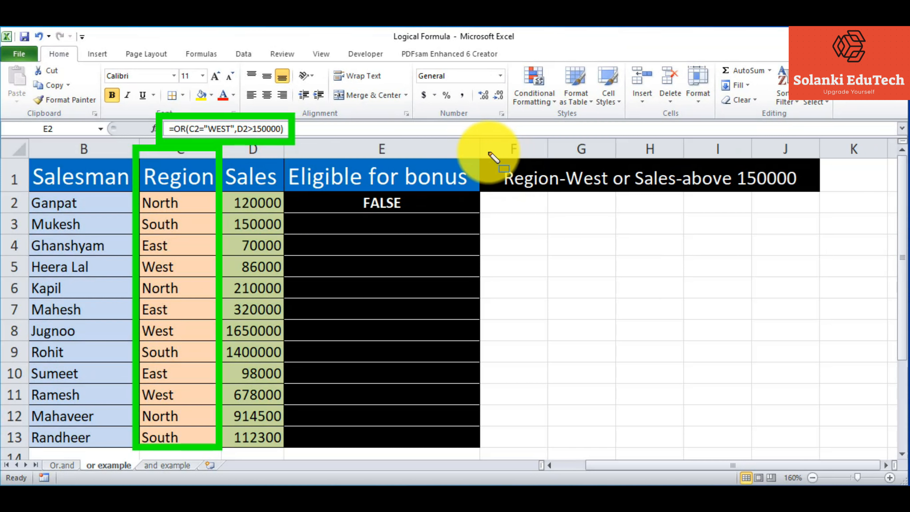
pyautogui.moveTo(486, 147)
pyautogui.mouseDown()
pyautogui.moveTo(729, 218)
pyautogui.moveTo(808, 228)
pyautogui.moveTo(818, 207)
pyautogui.moveTo(826, 213)
pyautogui.mouseUp()
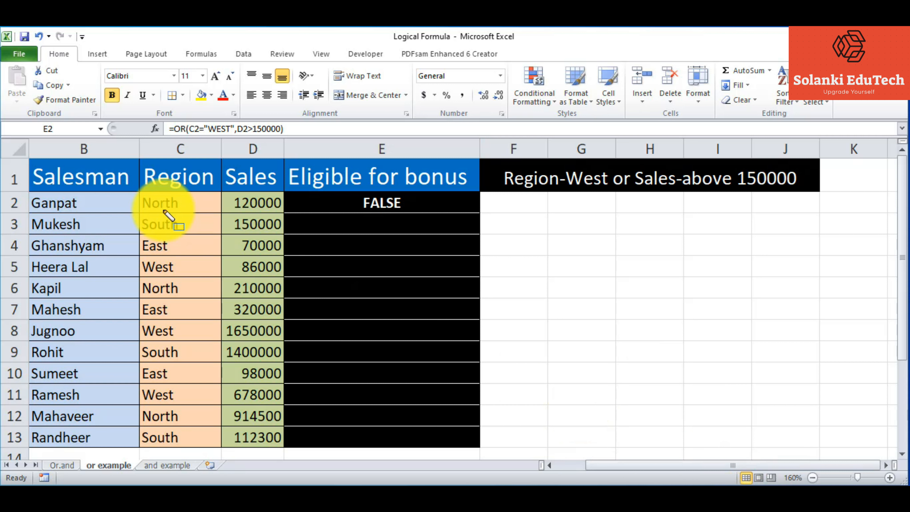
pyautogui.moveTo(15, 187)
pyautogui.mouseDown()
pyautogui.moveTo(122, 215)
pyautogui.moveTo(295, 217)
pyautogui.mouseUp()
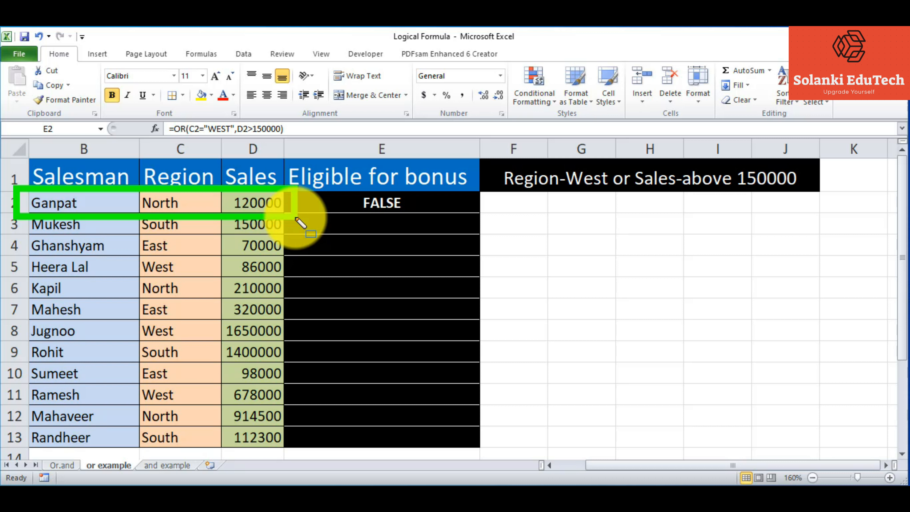
pyautogui.moveTo(300, 223); pyautogui.dragTo(325, 221)
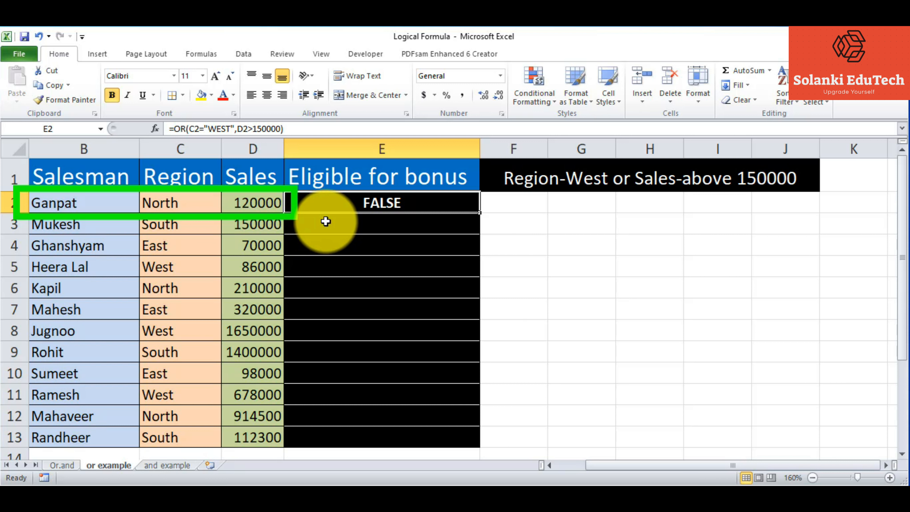
# Step: Fill the OR formula from E2 down through E13 for all the remaining salesmen
pyautogui.hotkey('shift', 'Down')
pyautogui.hotkey('shift', 'Down')
pyautogui.hotkey('shift', 'Down')
pyautogui.hotkey('shift', 'Down')
pyautogui.hotkey('shift', 'Down')
pyautogui.hotkey('shift', 'Down')
pyautogui.hotkey('shift', 'Down')
pyautogui.hotkey('shift', 'Down')
pyautogui.hotkey('shift', 'Down')
pyautogui.hotkey('shift', 'Down')
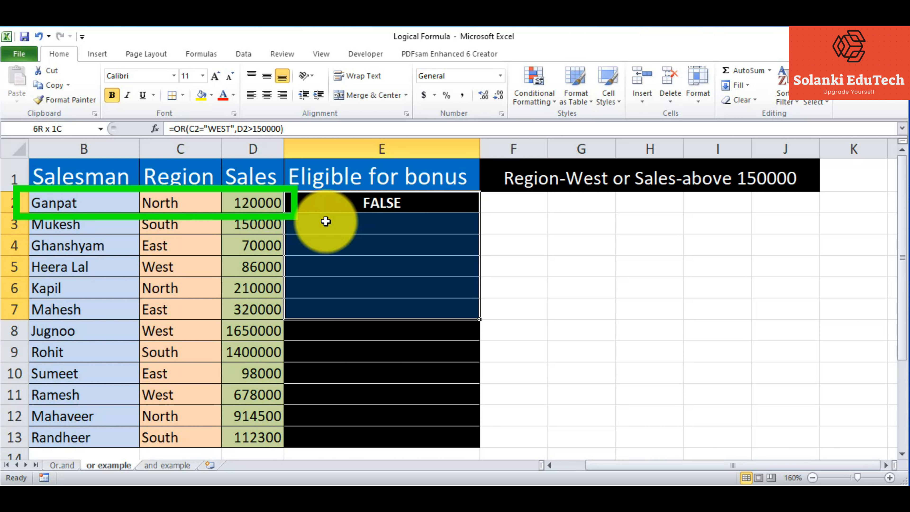
pyautogui.hotkey('shift', 'Down')
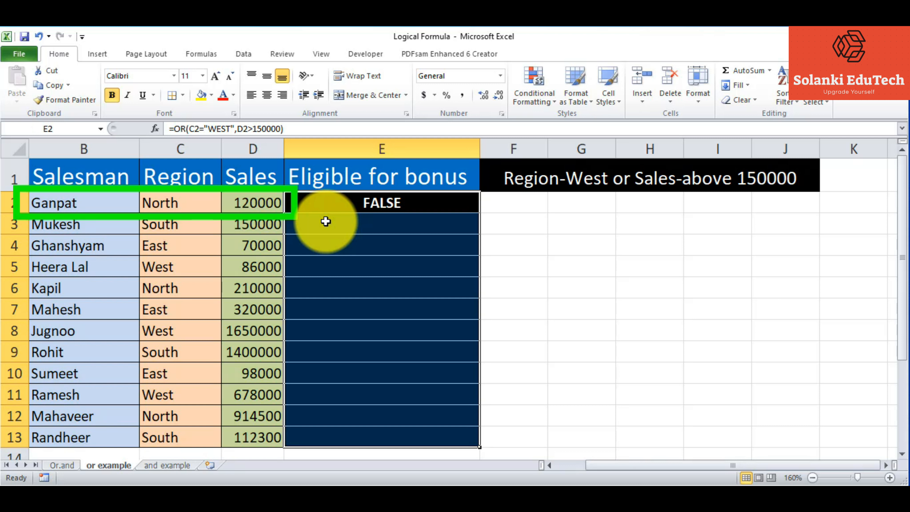
pyautogui.hotkey('ctrl', 'd')
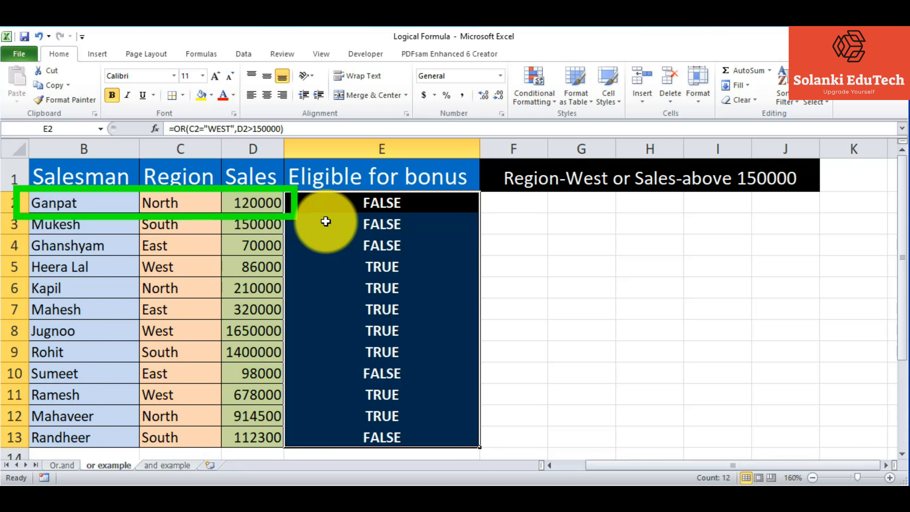
pyautogui.click(529, 289)
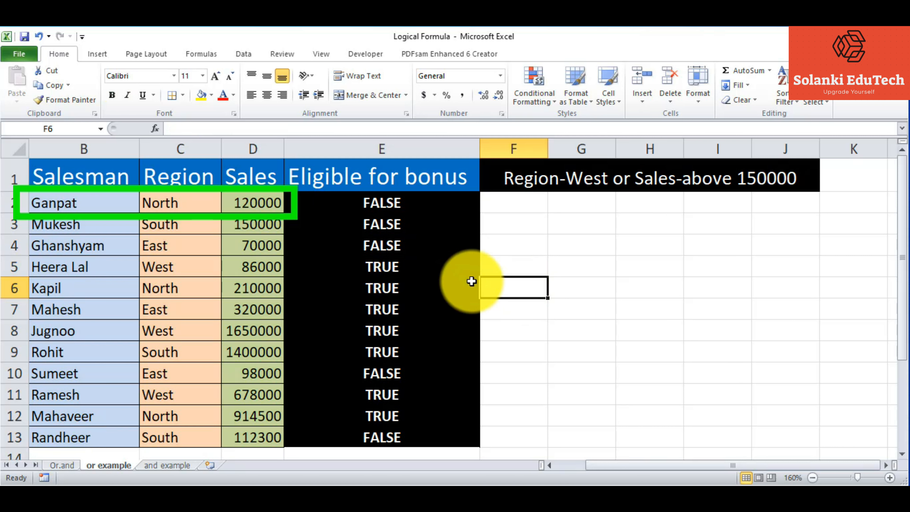
# Step: Select E5 and check the eligibility results in rows 5 to 9 against each salesman's region and sales
pyautogui.click(412, 266)
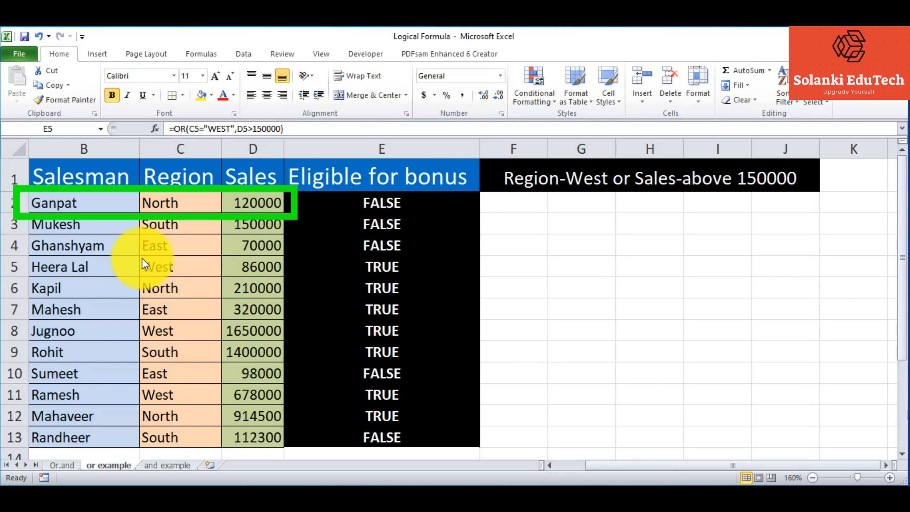
pyautogui.moveTo(10, 252)
pyautogui.mouseDown()
pyautogui.moveTo(86, 281)
pyautogui.moveTo(418, 283)
pyautogui.mouseUp()
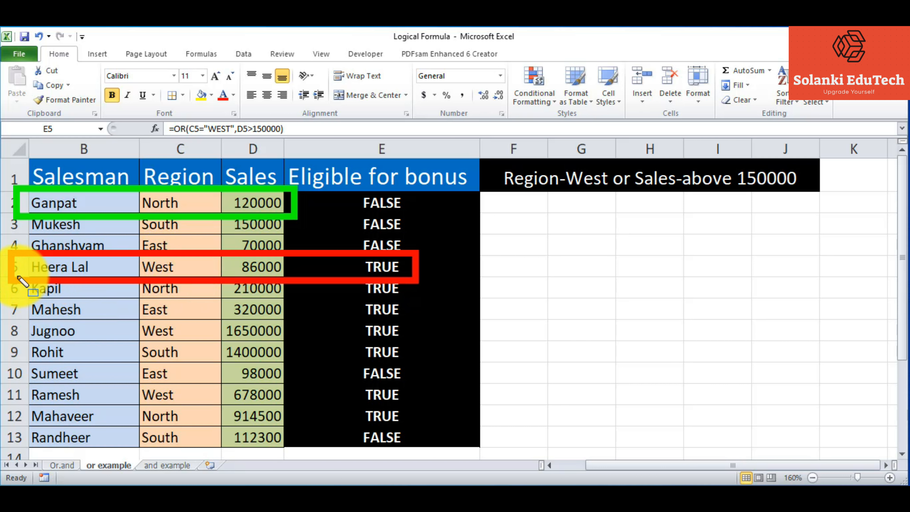
pyautogui.moveTo(18, 277)
pyautogui.mouseDown()
pyautogui.moveTo(50, 303)
pyautogui.moveTo(97, 274)
pyautogui.mouseUp()
pyautogui.moveTo(141, 306); pyautogui.dragTo(300, 302)
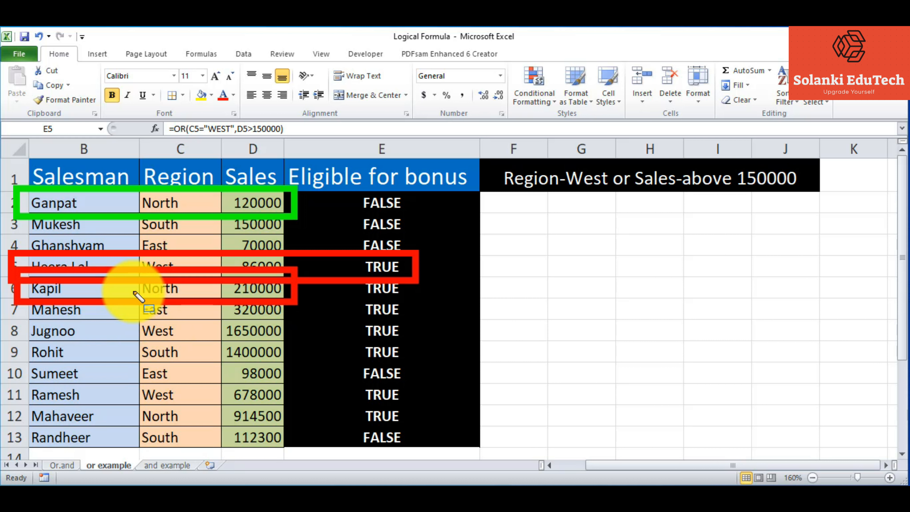
pyautogui.moveTo(217, 288)
pyautogui.mouseDown()
pyautogui.moveTo(227, 308)
pyautogui.moveTo(289, 323)
pyautogui.mouseUp()
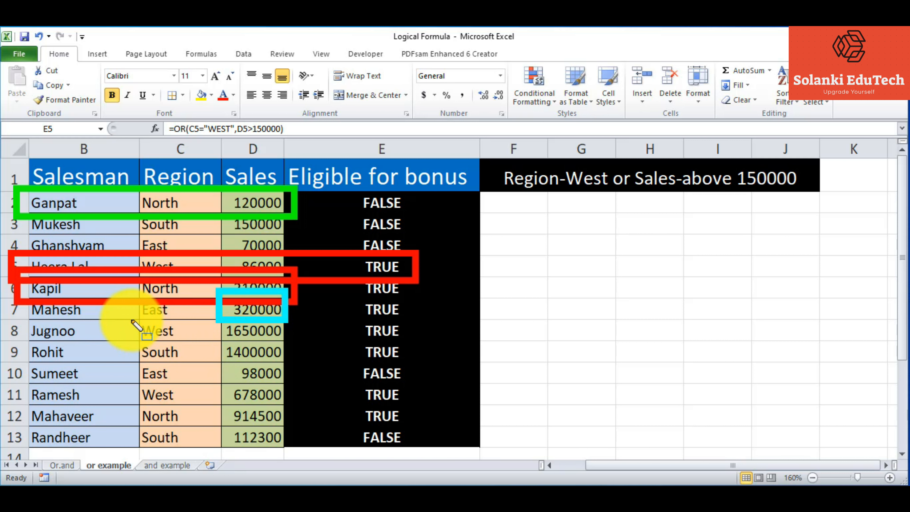
pyautogui.moveTo(129, 318); pyautogui.dragTo(290, 344)
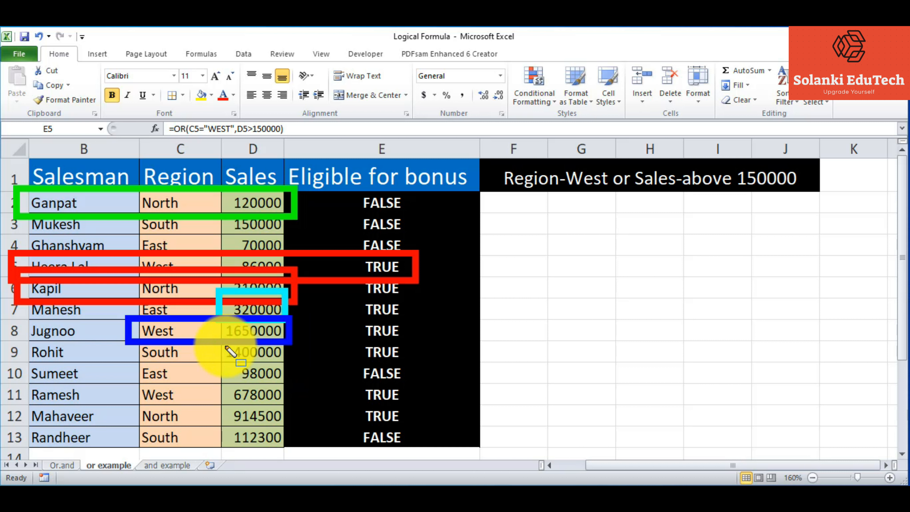
pyautogui.moveTo(214, 334)
pyautogui.mouseDown()
pyautogui.moveTo(243, 360)
pyautogui.moveTo(292, 366)
pyautogui.mouseUp()
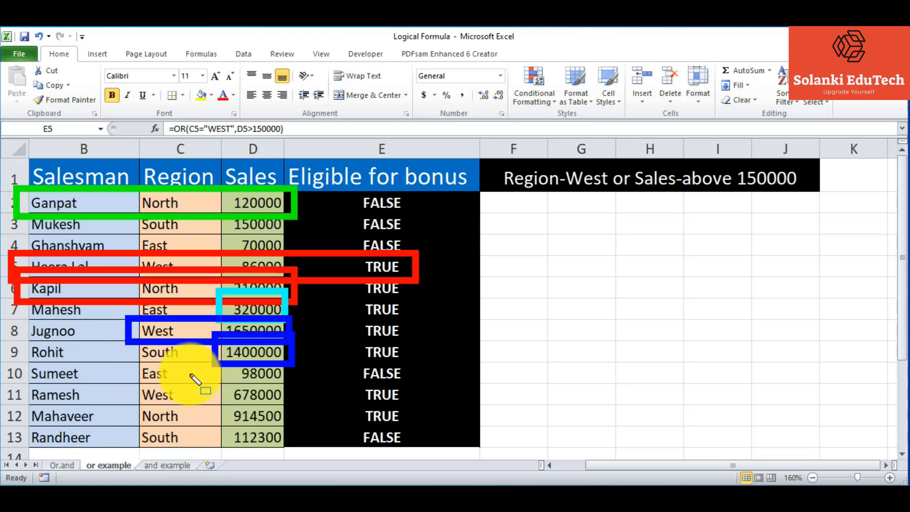
# Step: Check the eligibility results in rows 11 and 12 against the West region and sales-above-150000 conditions
pyautogui.moveTo(132, 384)
pyautogui.mouseDown()
pyautogui.moveTo(186, 416)
pyautogui.moveTo(192, 409)
pyautogui.mouseUp()
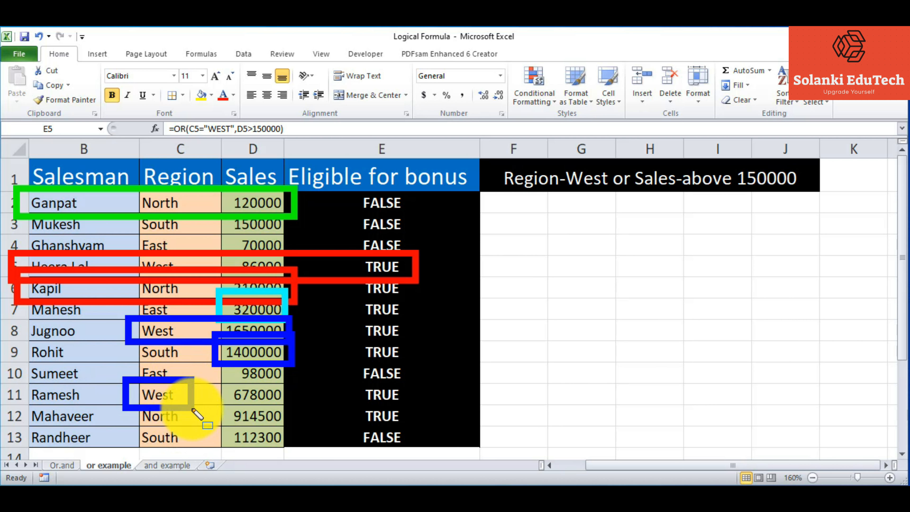
pyautogui.moveTo(218, 401); pyautogui.dragTo(293, 427)
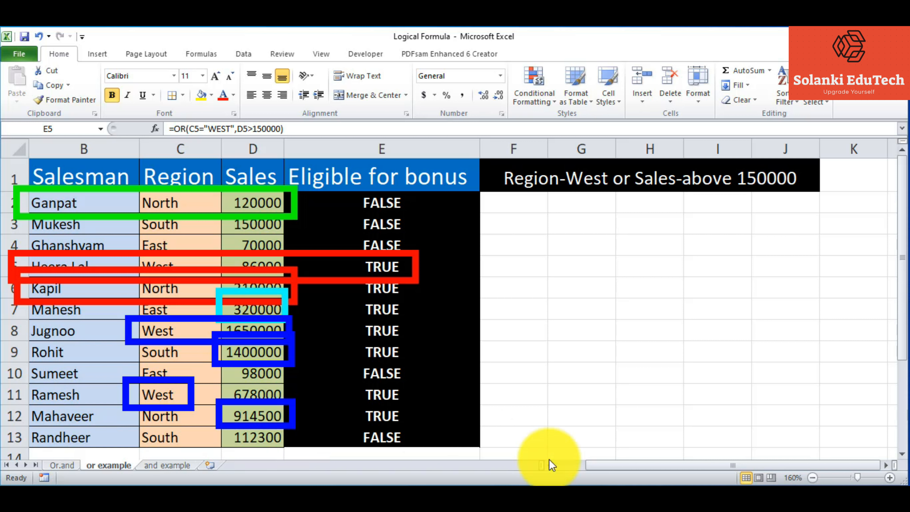
pyautogui.click(810, 500)
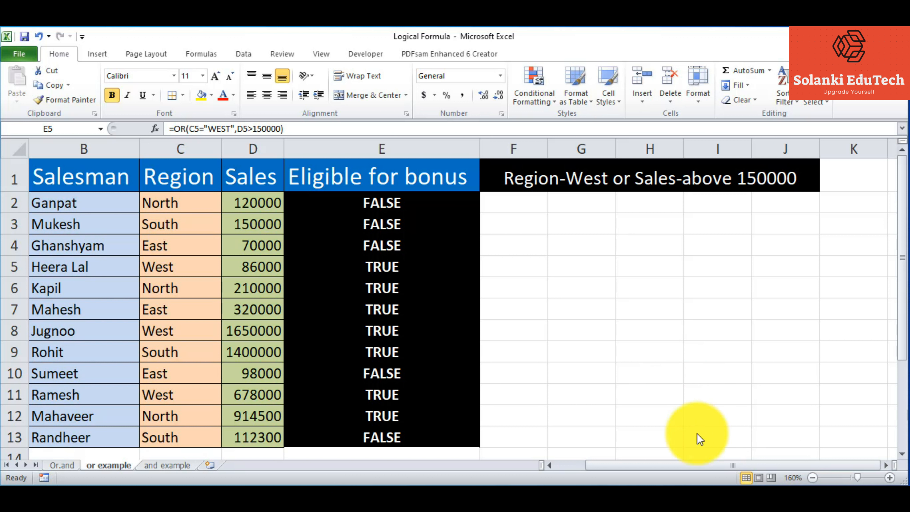
pyautogui.press('Escape')
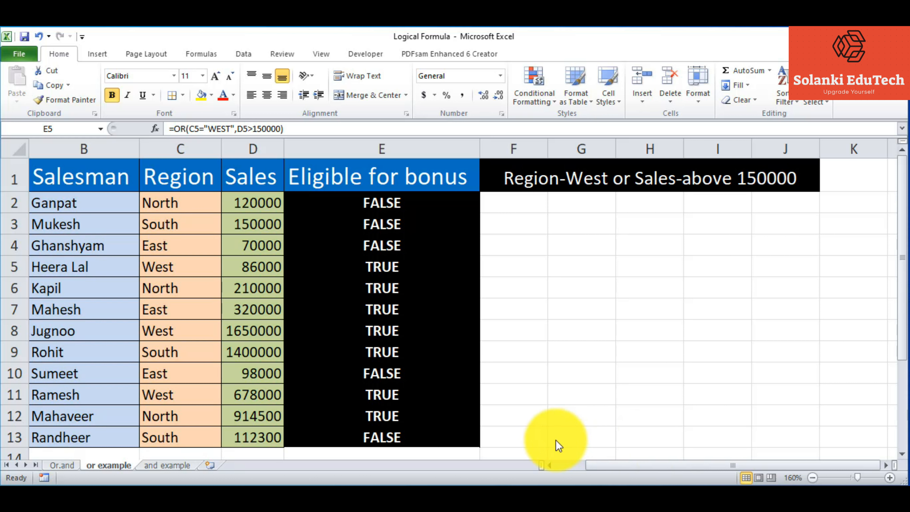
# Step: Switch to the "and example" sheet and read the notice rule on region and sales in row 1
pyautogui.click(173, 467)
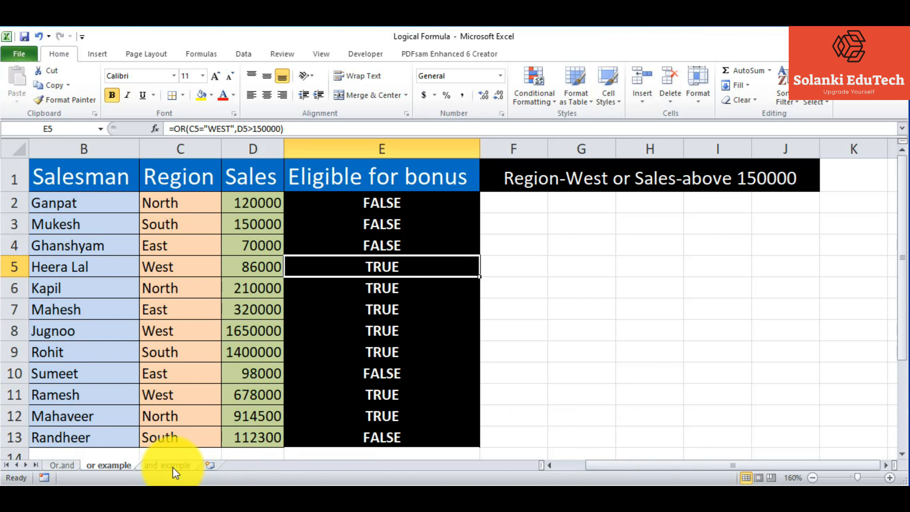
pyautogui.click(173, 467)
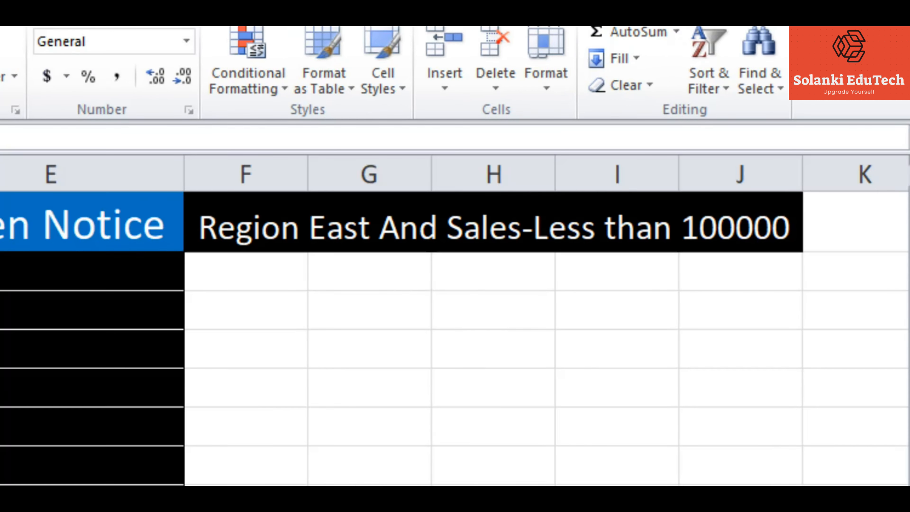
pyautogui.moveTo(185, 164); pyautogui.dragTo(241, 280)
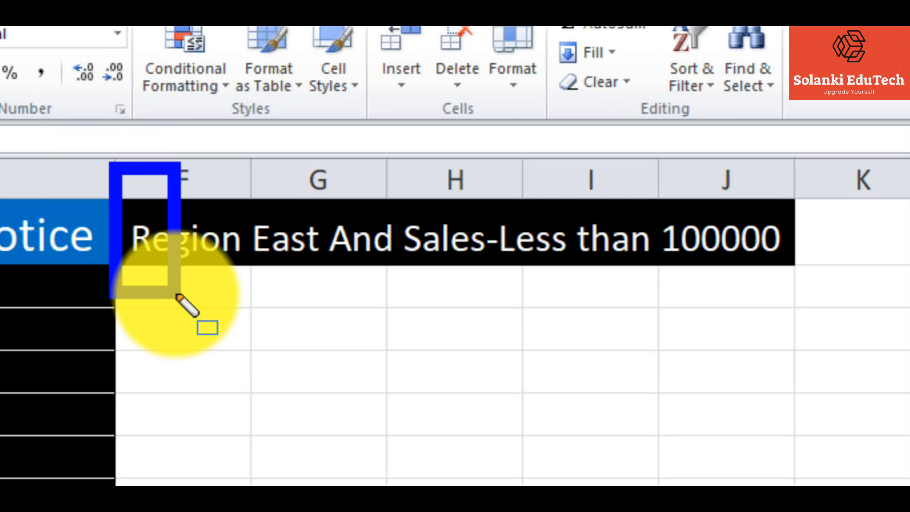
pyautogui.moveTo(177, 296); pyautogui.dragTo(812, 308)
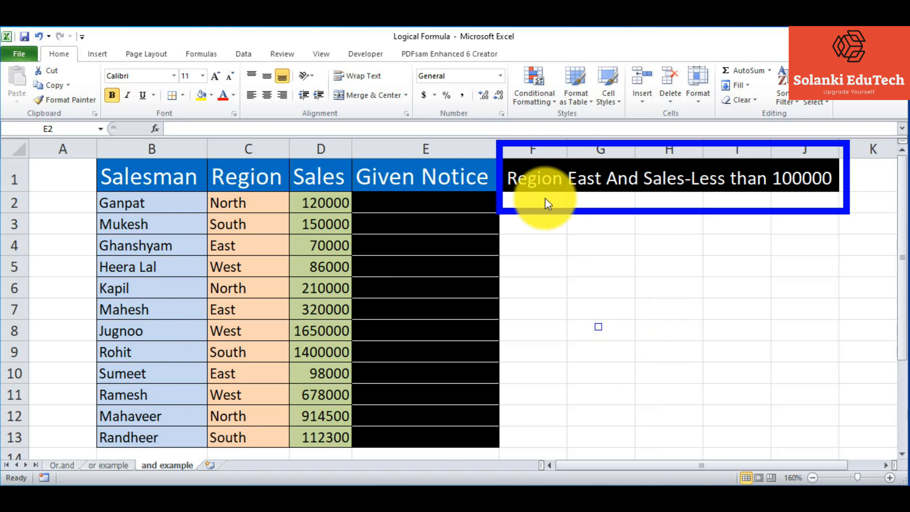
pyautogui.moveTo(502, 147)
pyautogui.mouseDown()
pyautogui.moveTo(524, 203)
pyautogui.moveTo(666, 210)
pyautogui.moveTo(828, 197)
pyautogui.moveTo(842, 207)
pyautogui.mouseUp()
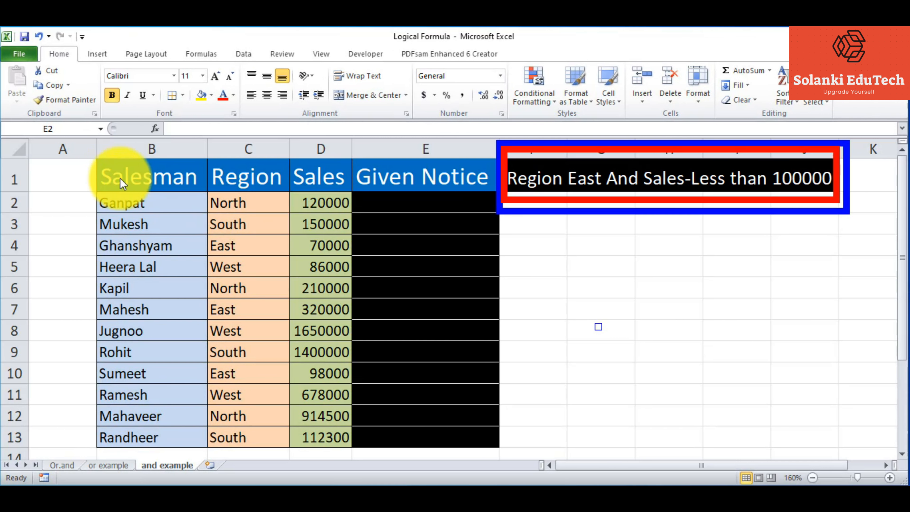
# Step: Examine the salesman table, focusing on the Region and Sales columns that the notice rule tests
pyautogui.moveTo(95, 159)
pyautogui.mouseDown()
pyautogui.moveTo(117, 244)
pyautogui.moveTo(212, 329)
pyautogui.mouseUp()
pyautogui.moveTo(267, 339)
pyautogui.mouseDown()
pyautogui.moveTo(424, 373)
pyautogui.moveTo(468, 396)
pyautogui.moveTo(498, 448)
pyautogui.mouseUp()
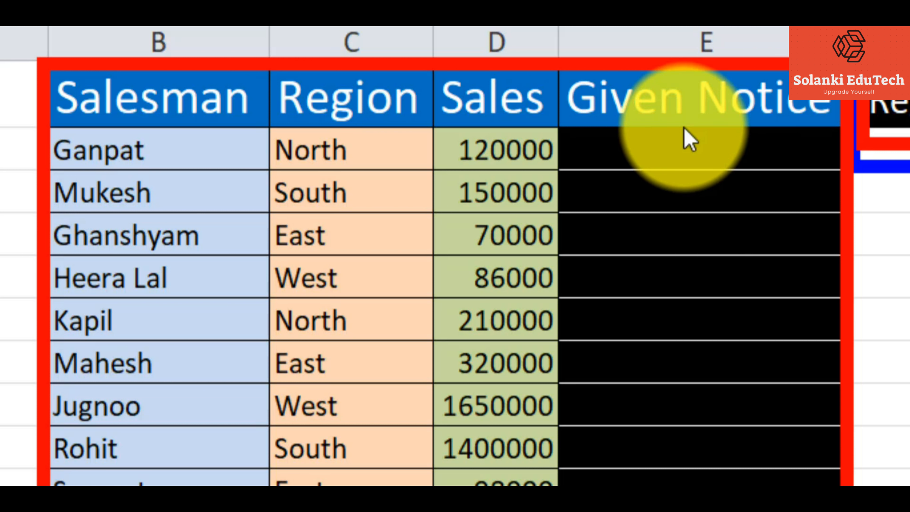
pyautogui.moveTo(262, 46)
pyautogui.mouseDown()
pyautogui.moveTo(318, 406)
pyautogui.moveTo(404, 494)
pyautogui.moveTo(422, 494)
pyautogui.mouseUp()
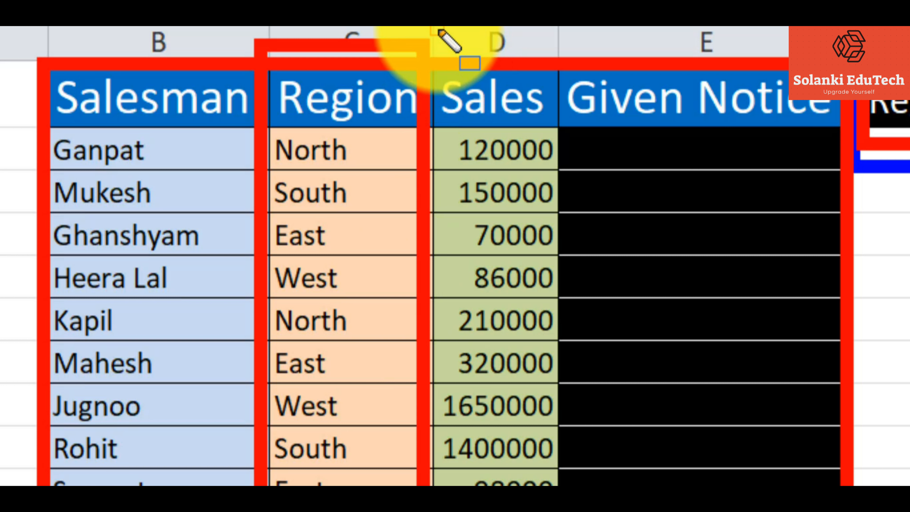
pyautogui.moveTo(438, 32); pyautogui.dragTo(489, 435)
pyautogui.moveTo(496, 477)
pyautogui.mouseDown()
pyautogui.moveTo(532, 494)
pyautogui.moveTo(569, 495)
pyautogui.mouseUp()
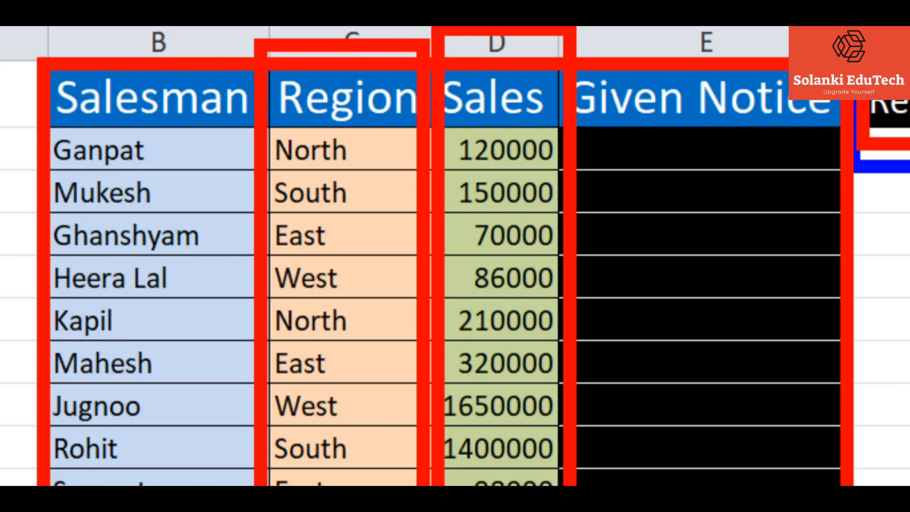